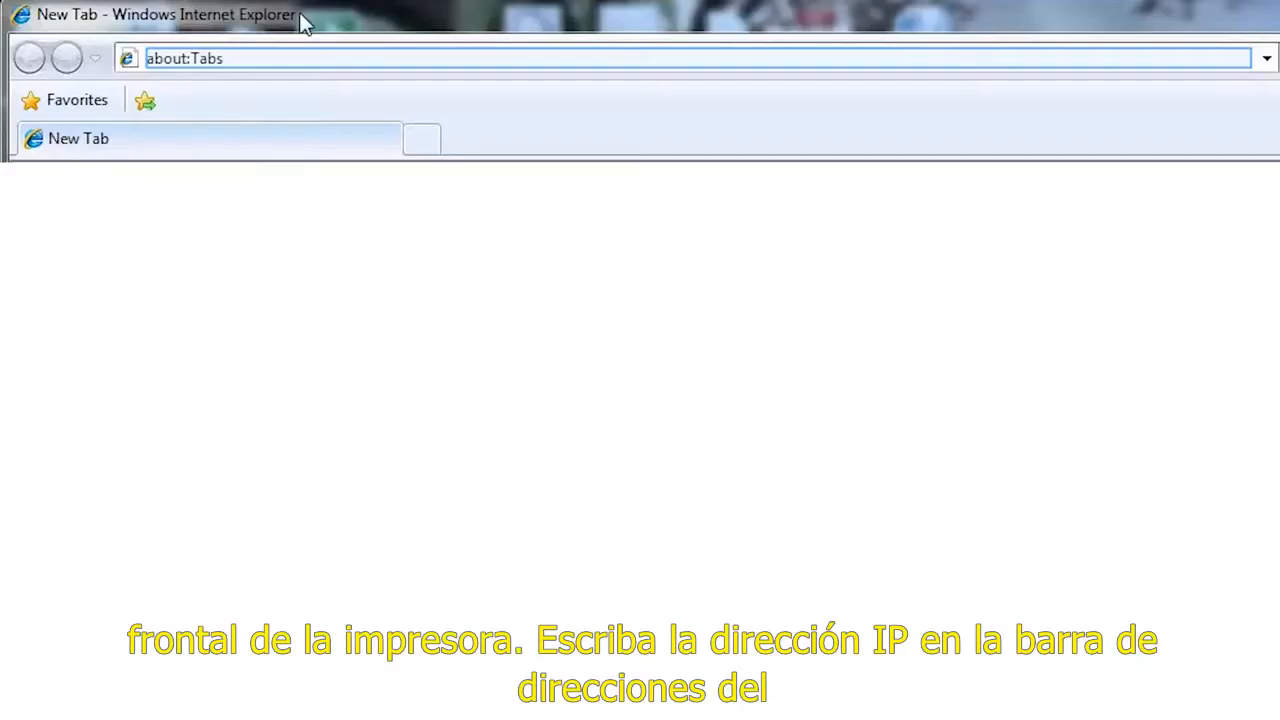
Step: Open the printer's embedded web server at its IP address and expand the detailed substrate and cartridge information for the supplies
{"action": "type", "text": "192.168.1.1"}
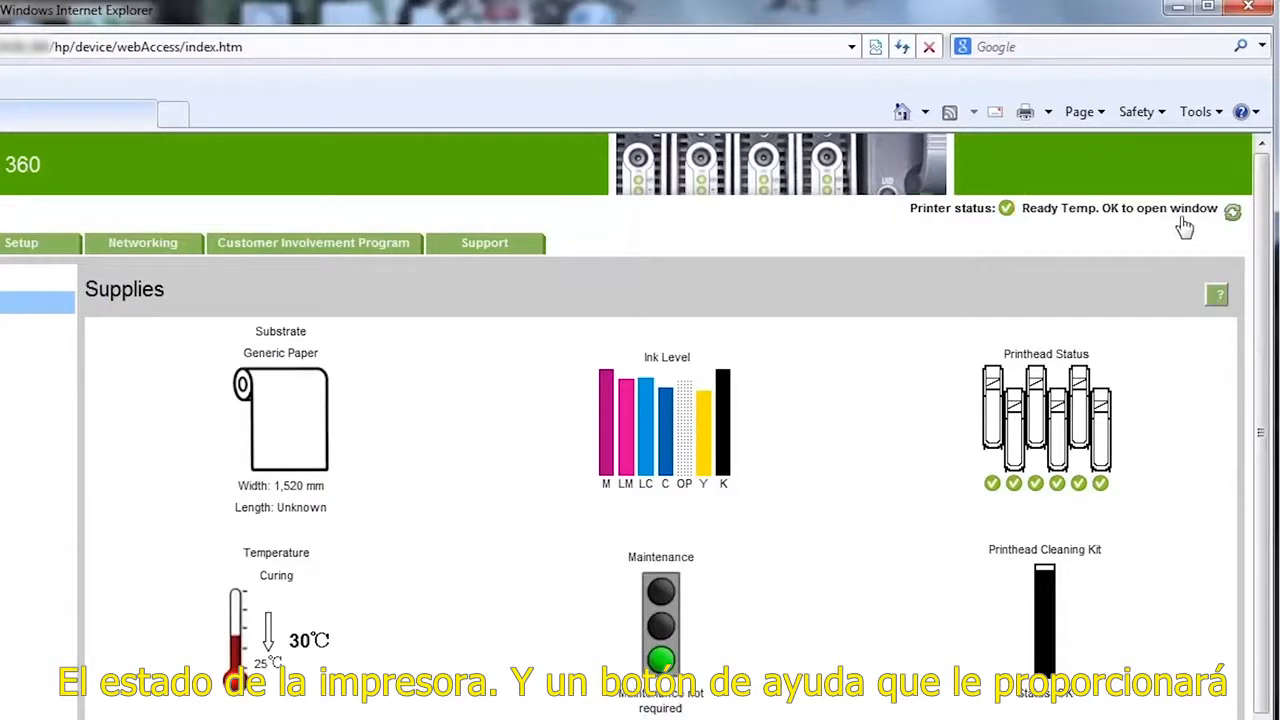
{"action": "left_click", "coordinate": [1217, 300]}
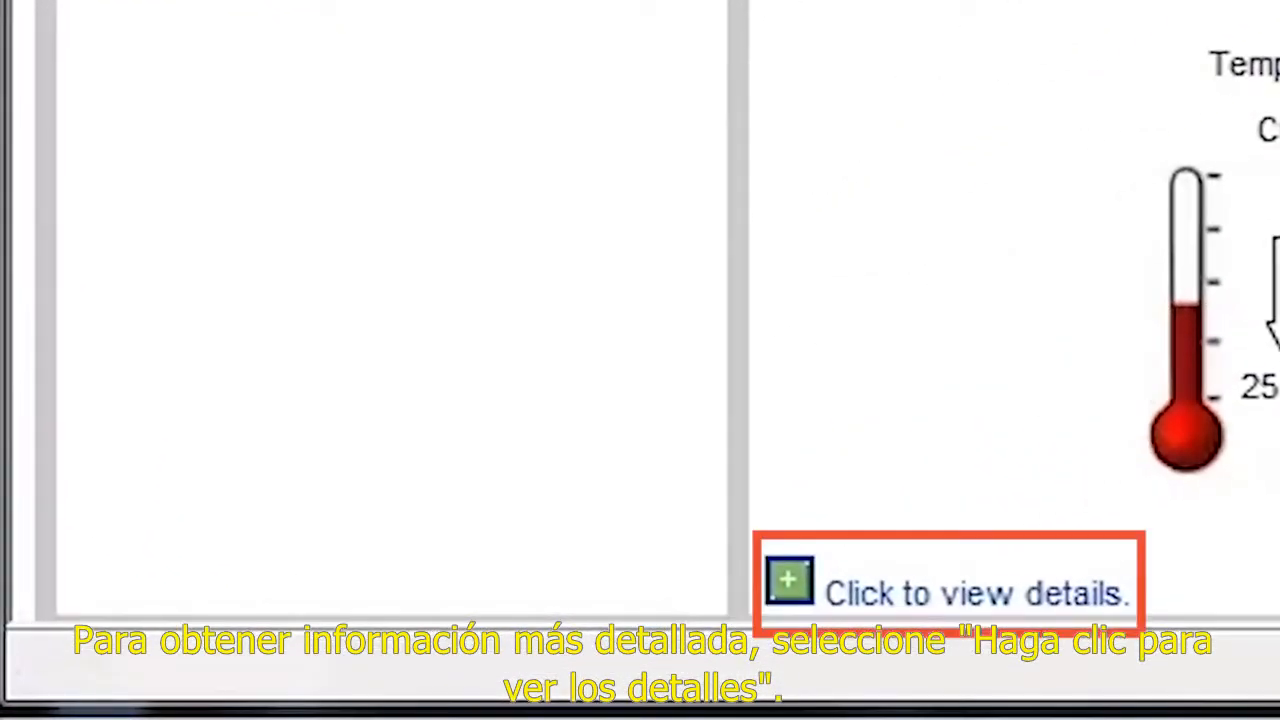
{"action": "left_click", "coordinate": [955, 592]}
{"action": "scroll", "coordinate": [640, 400], "scroll_direction": "down", "scroll_amount": 2}
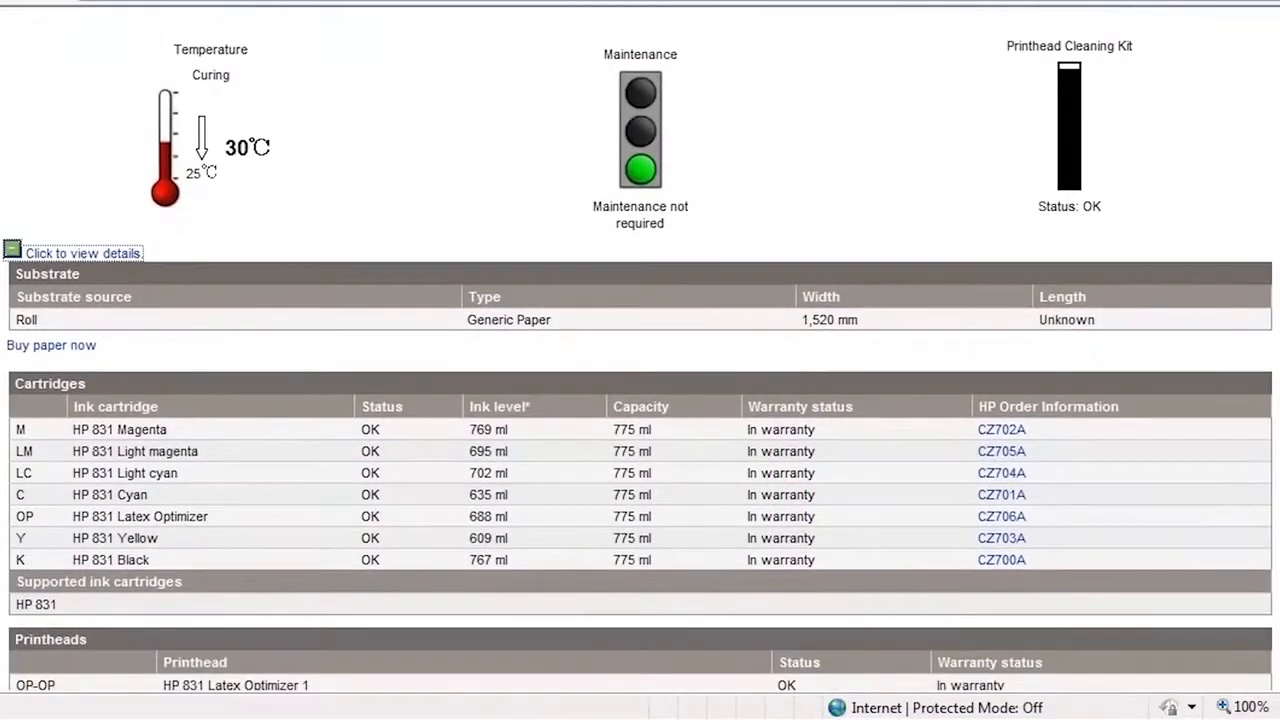
{"action": "scroll", "coordinate": [640, 400], "scroll_direction": "down", "scroll_amount": 5}
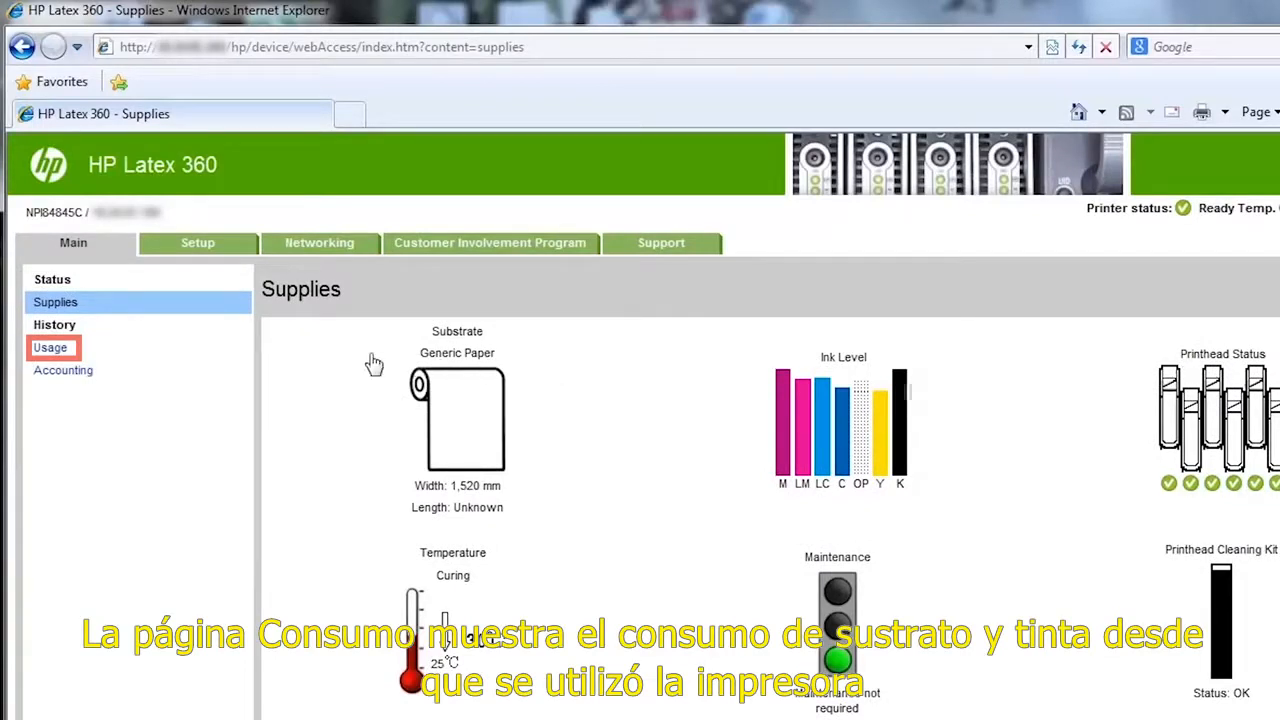
Step: View the printer's usage history, and export the accounting records to Excel by opening accounting.xls
{"action": "left_click", "coordinate": [50, 348]}
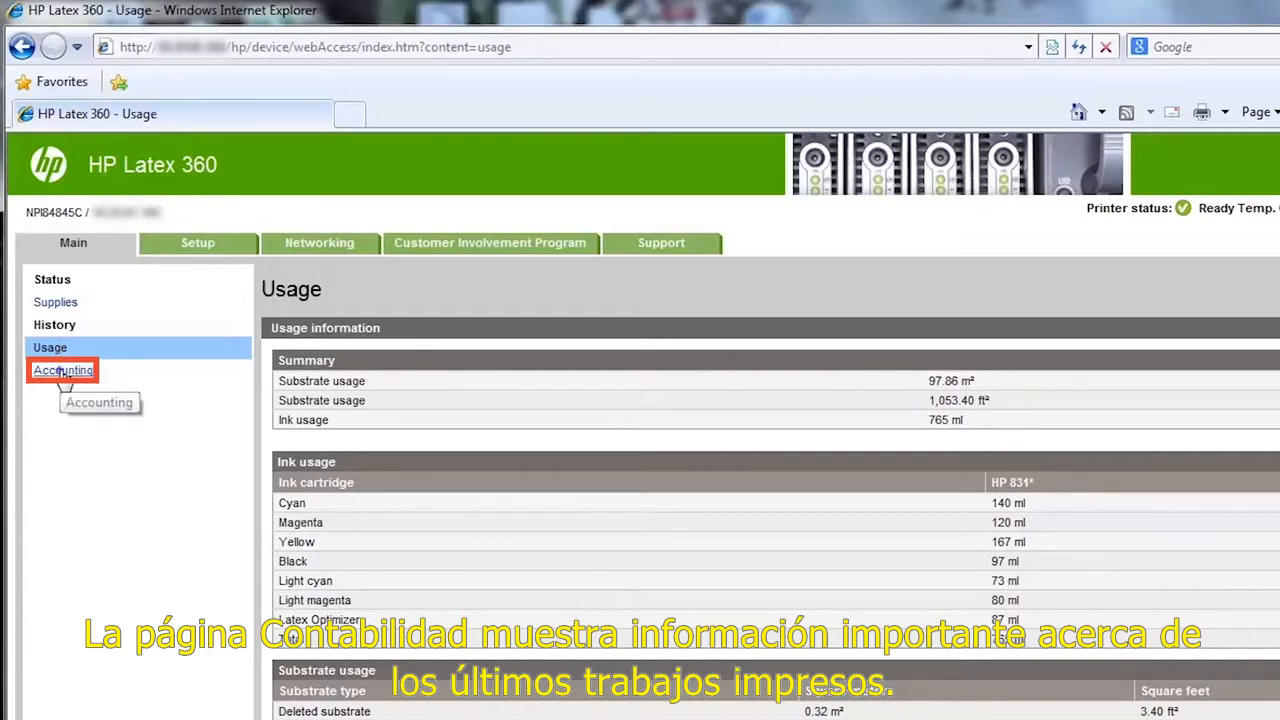
{"action": "left_click", "coordinate": [62, 371]}
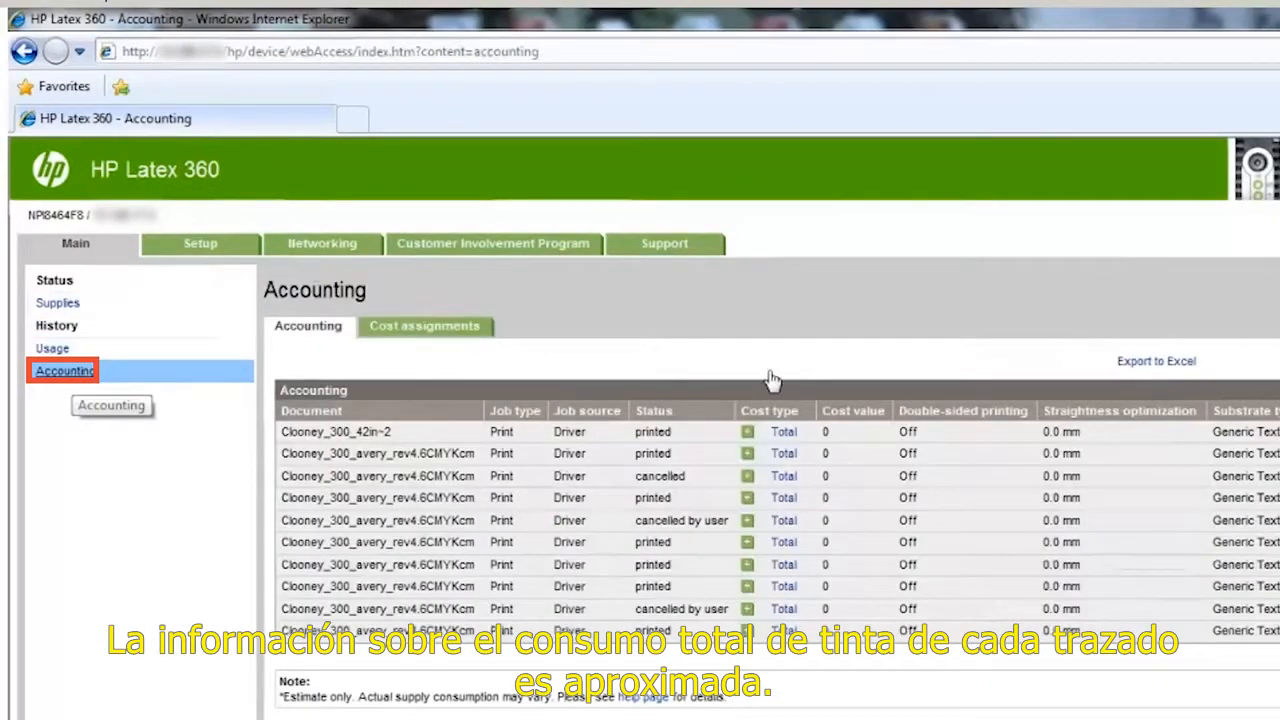
{"action": "left_click", "coordinate": [1138, 366]}
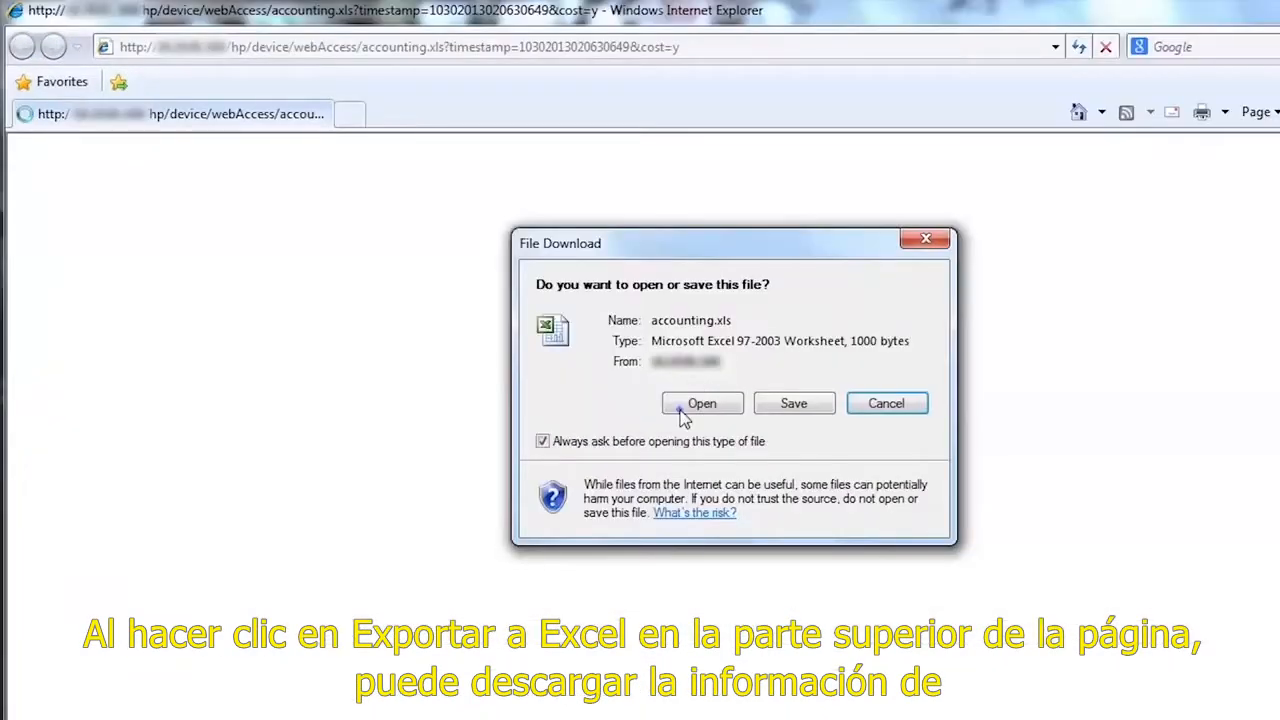
{"action": "left_click", "coordinate": [622, 404]}
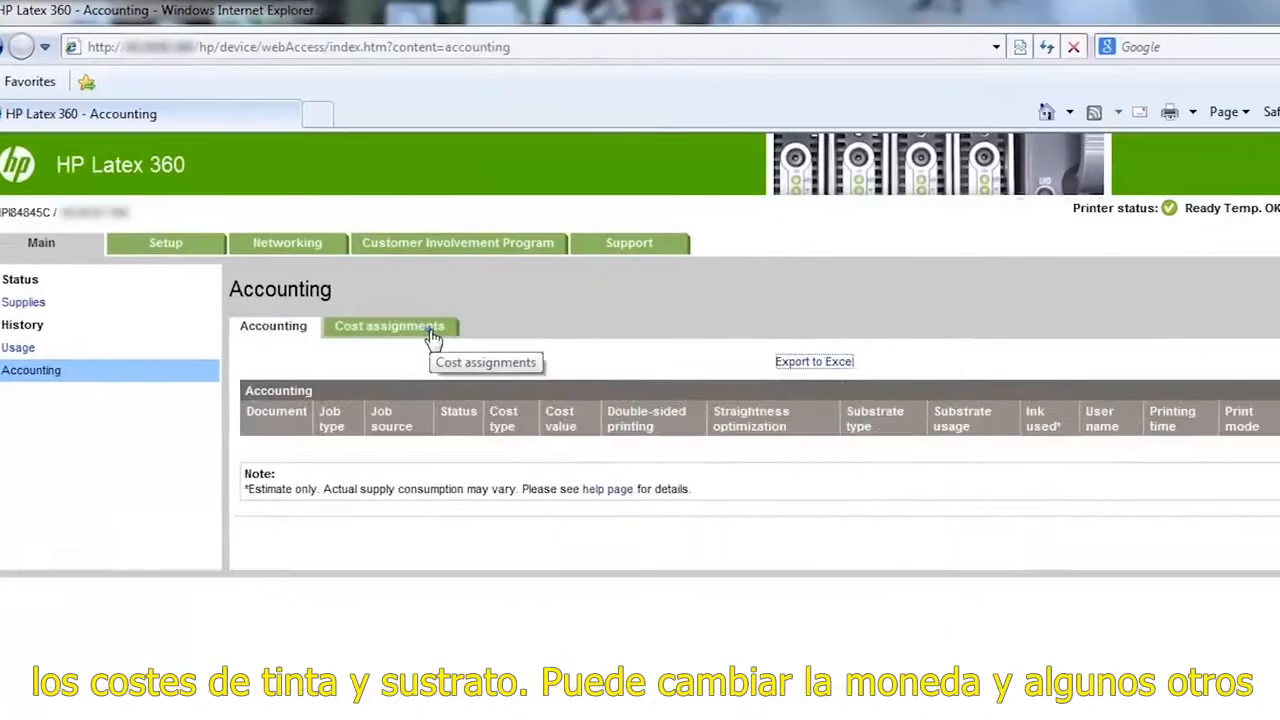
Step: Open the cost assignment units of the accounting page for editing
{"action": "left_click", "coordinate": [432, 338]}
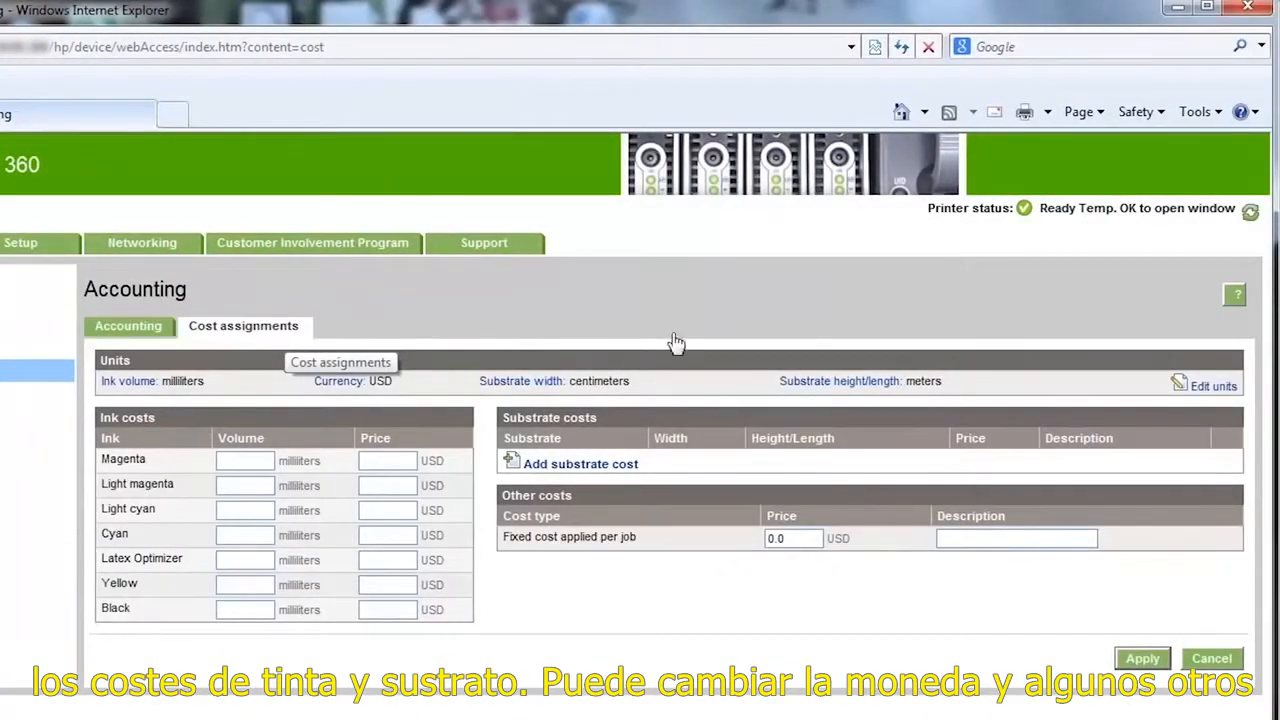
{"action": "left_click", "coordinate": [1212, 387]}
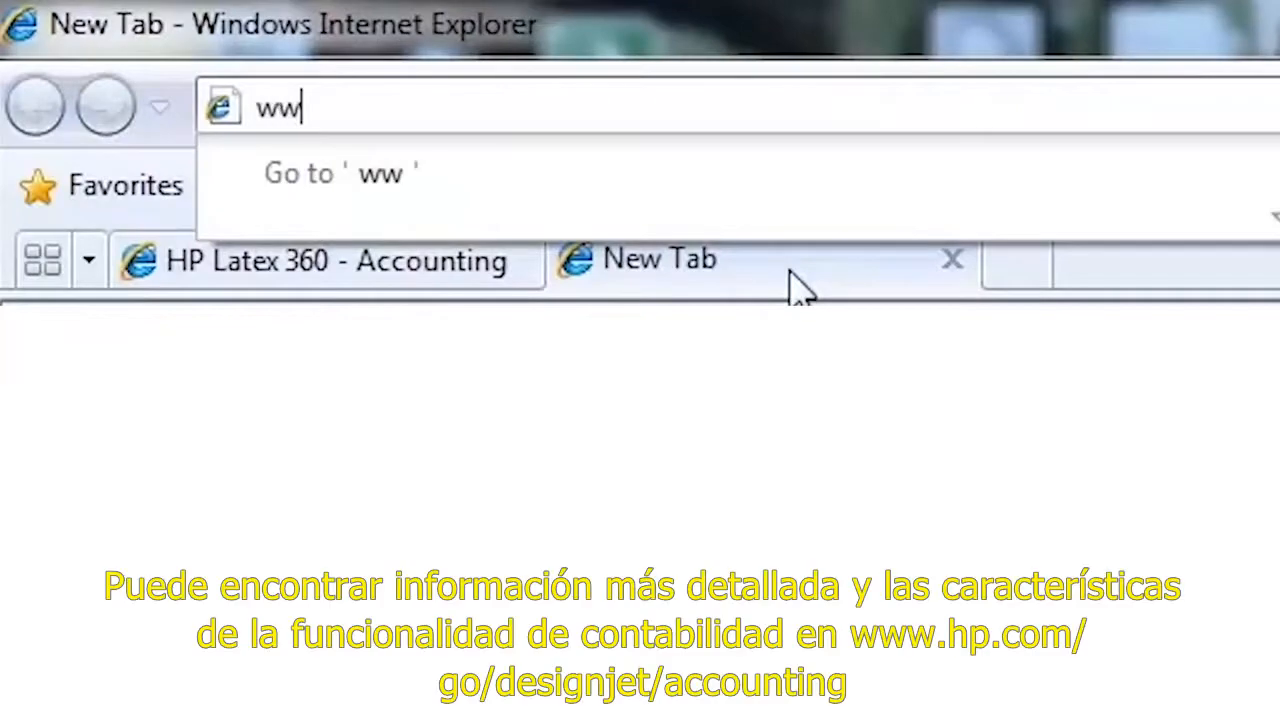
{"action": "type", "text": "w.hp."}
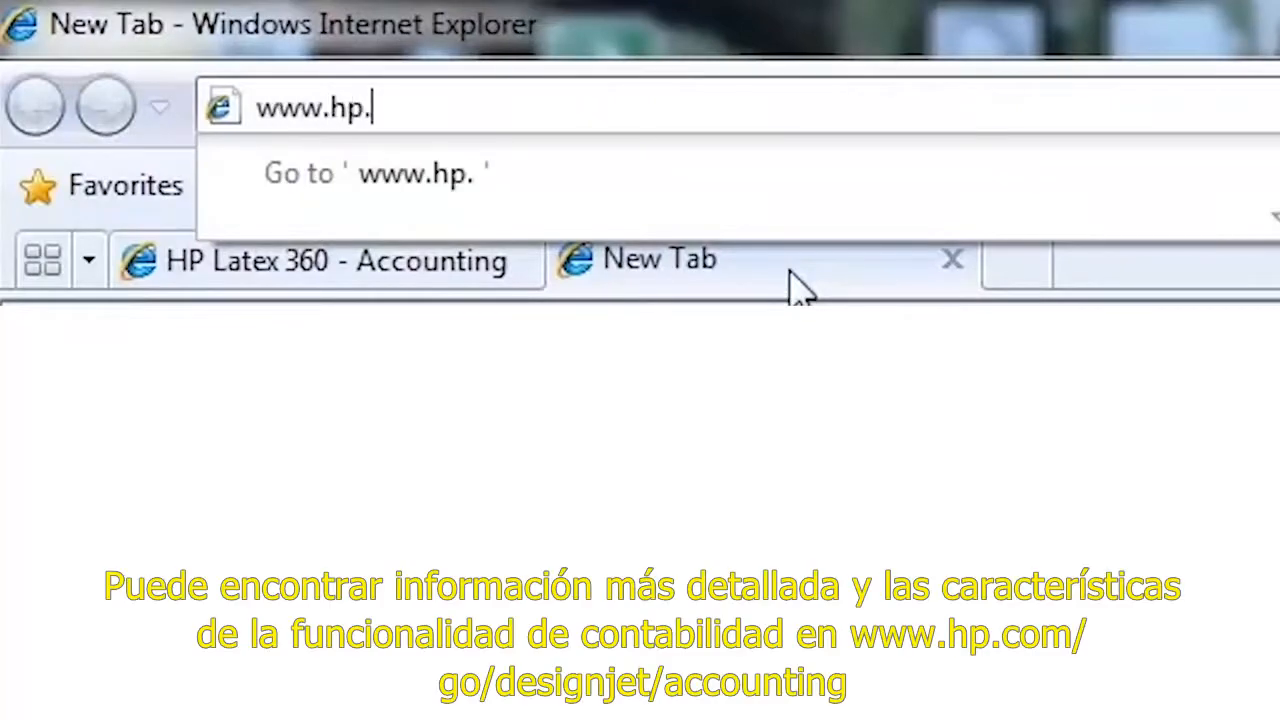
{"action": "type", "text": "com/go/de"}
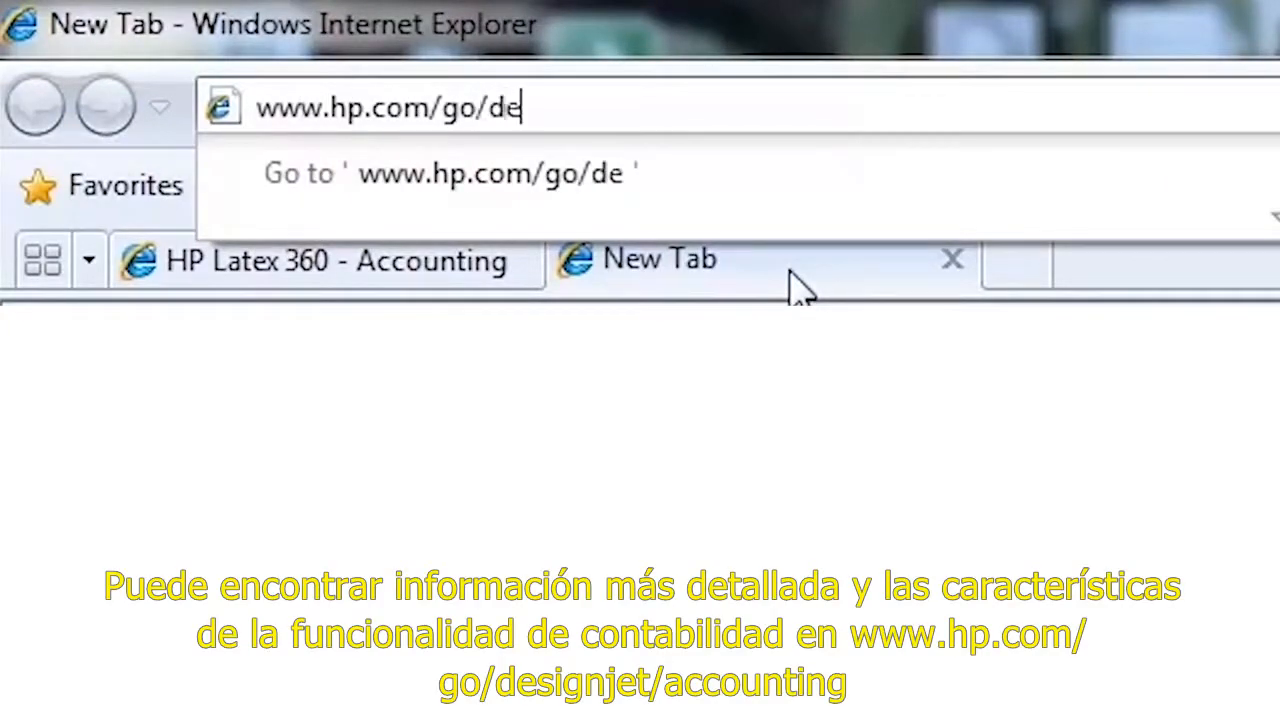
{"action": "type", "text": "signjet/a"}
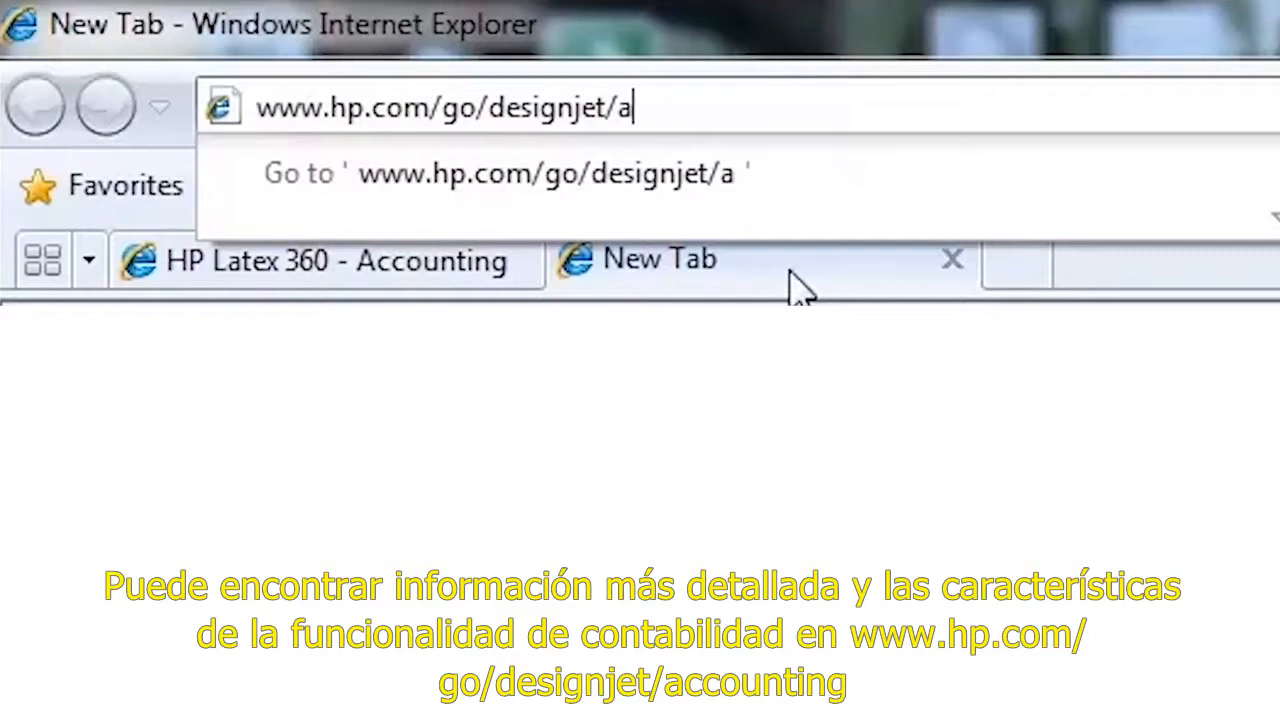
{"action": "type", "text": "ccounting"}
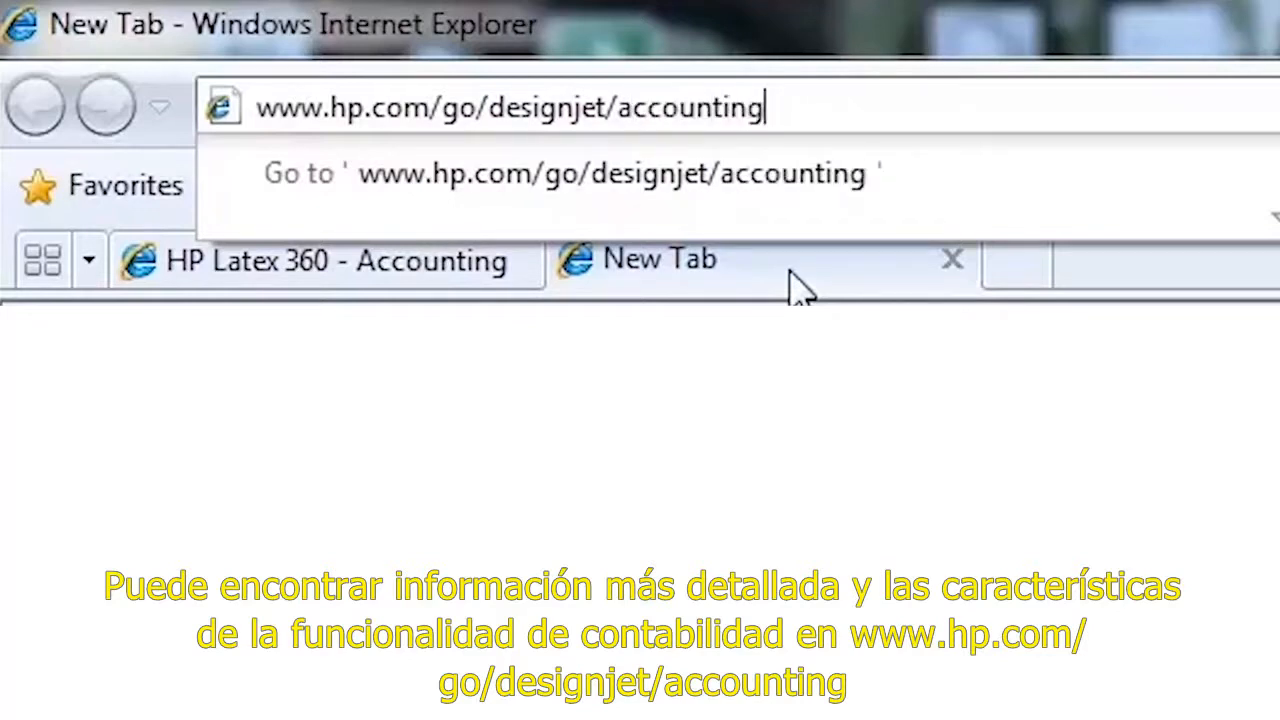
{"action": "key", "text": "Return"}
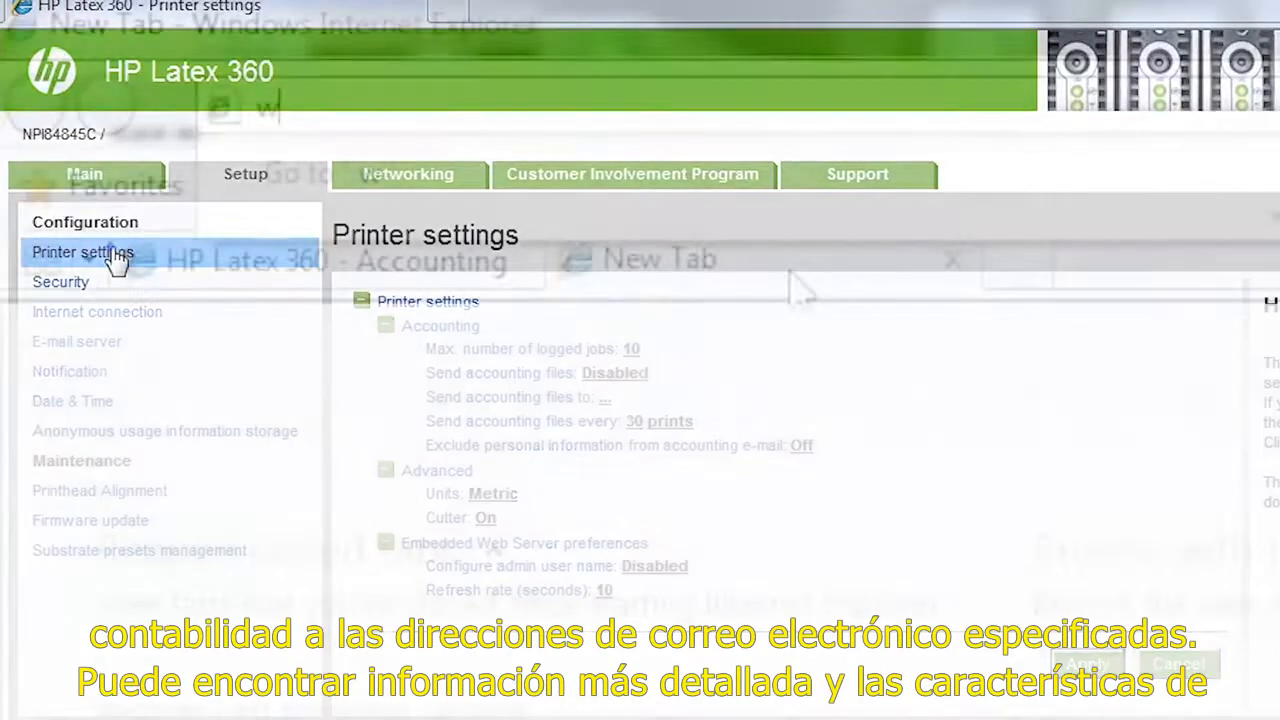
{"action": "type", "text": "w"}
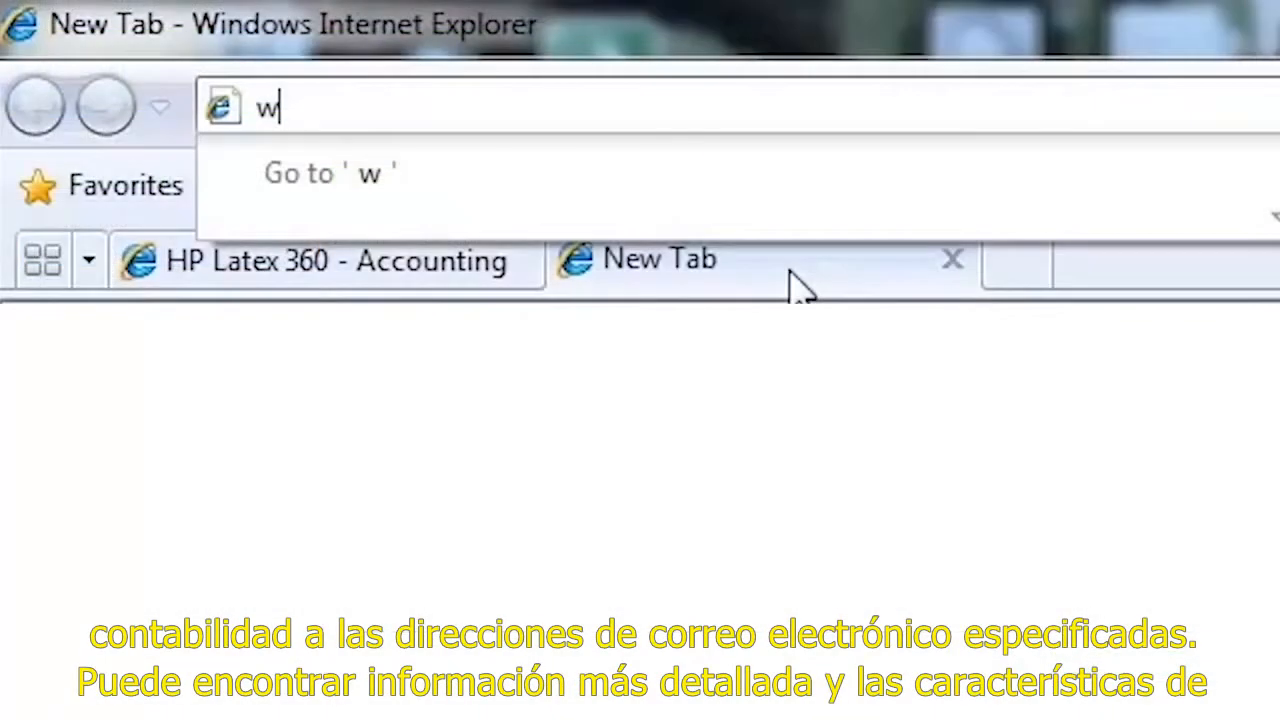
{"action": "type", "text": "ww.hp.co"}
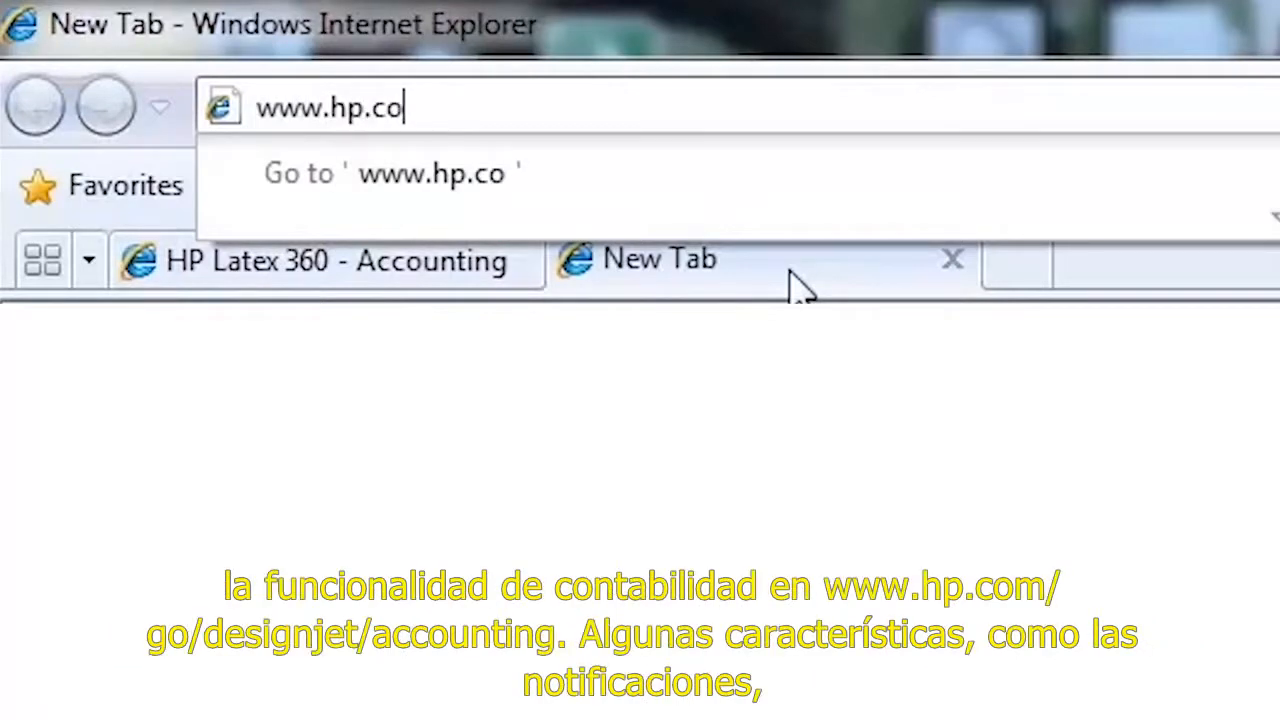
{"action": "type", "text": "m/go/desig"}
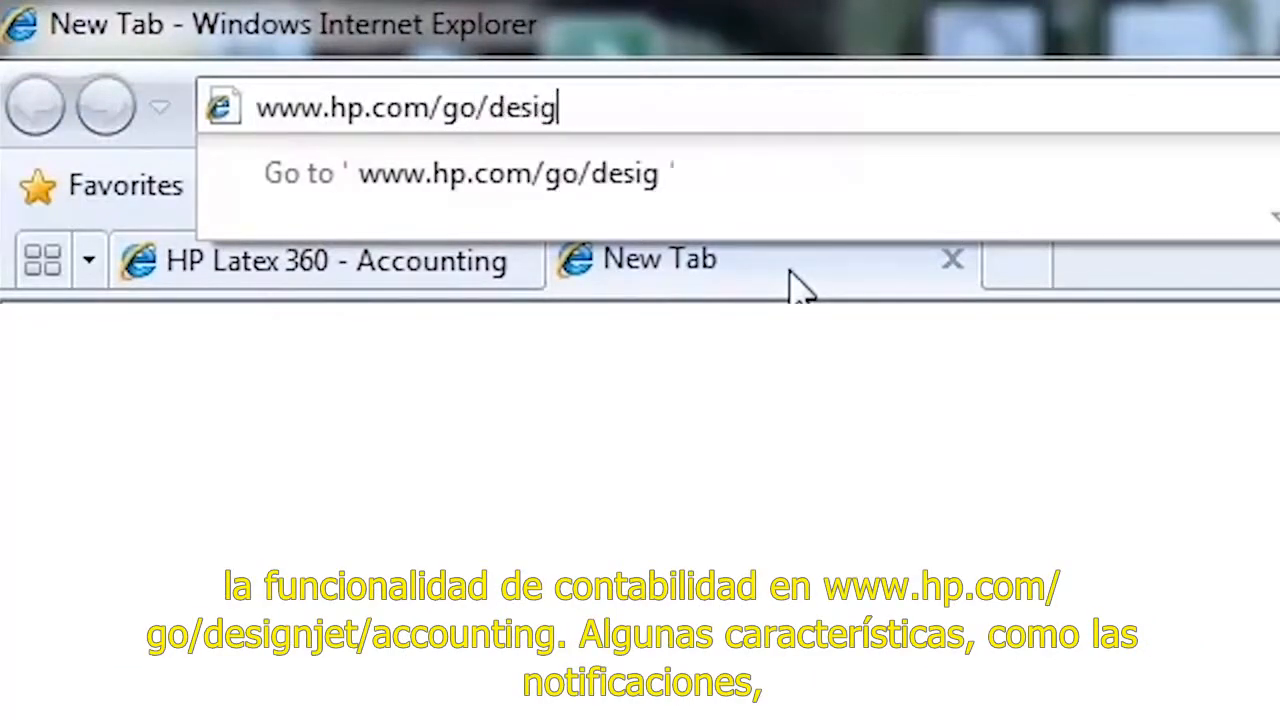
{"action": "type", "text": "njet/acco"}
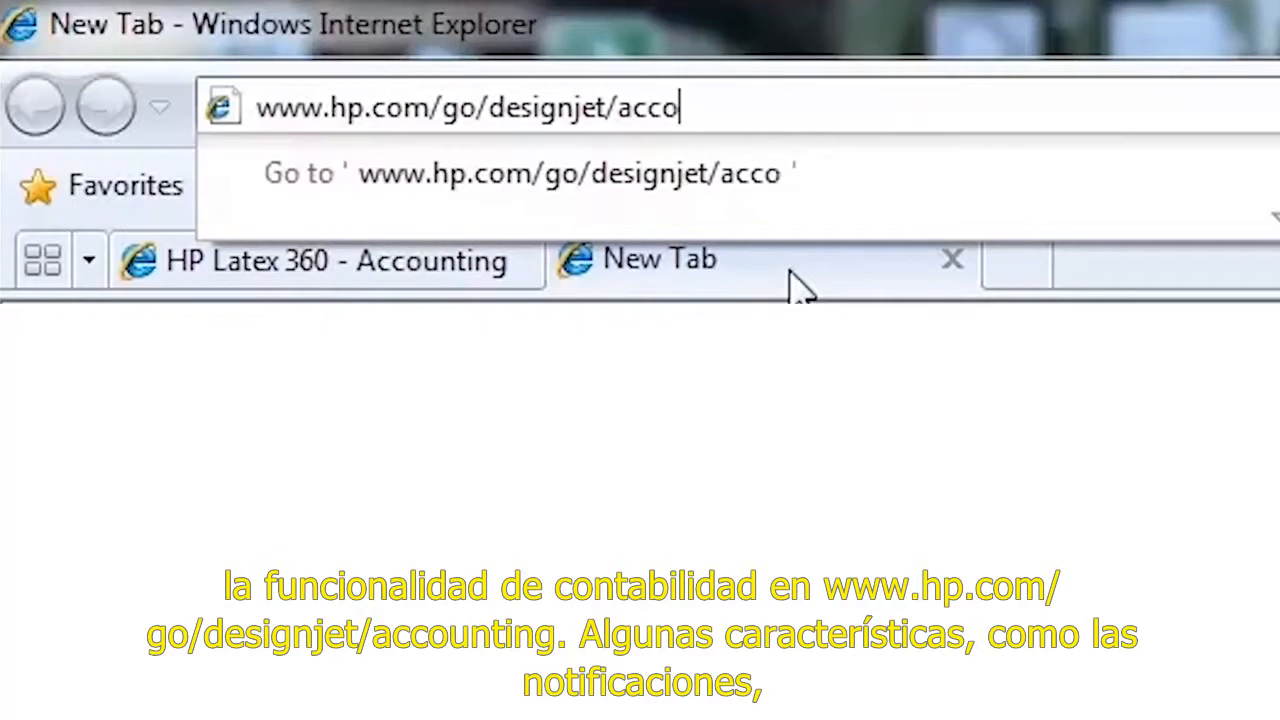
{"action": "type", "text": "unting"}
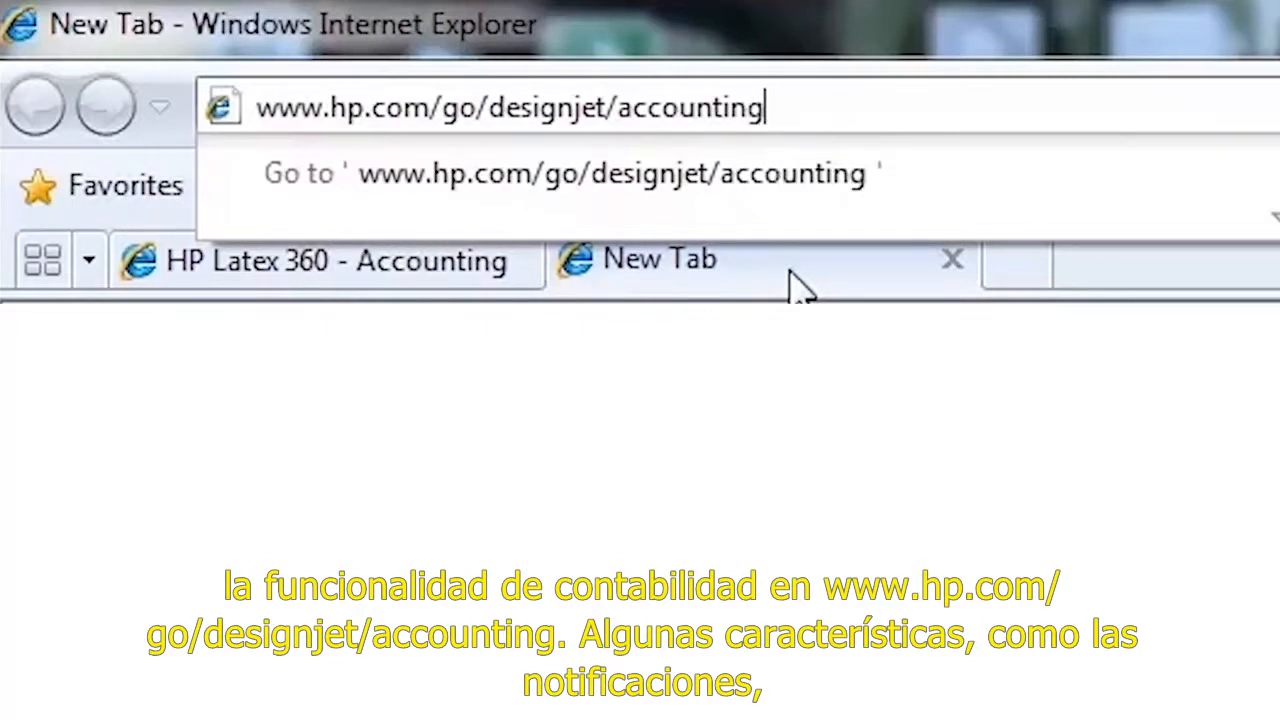
{"action": "key", "text": "Return"}
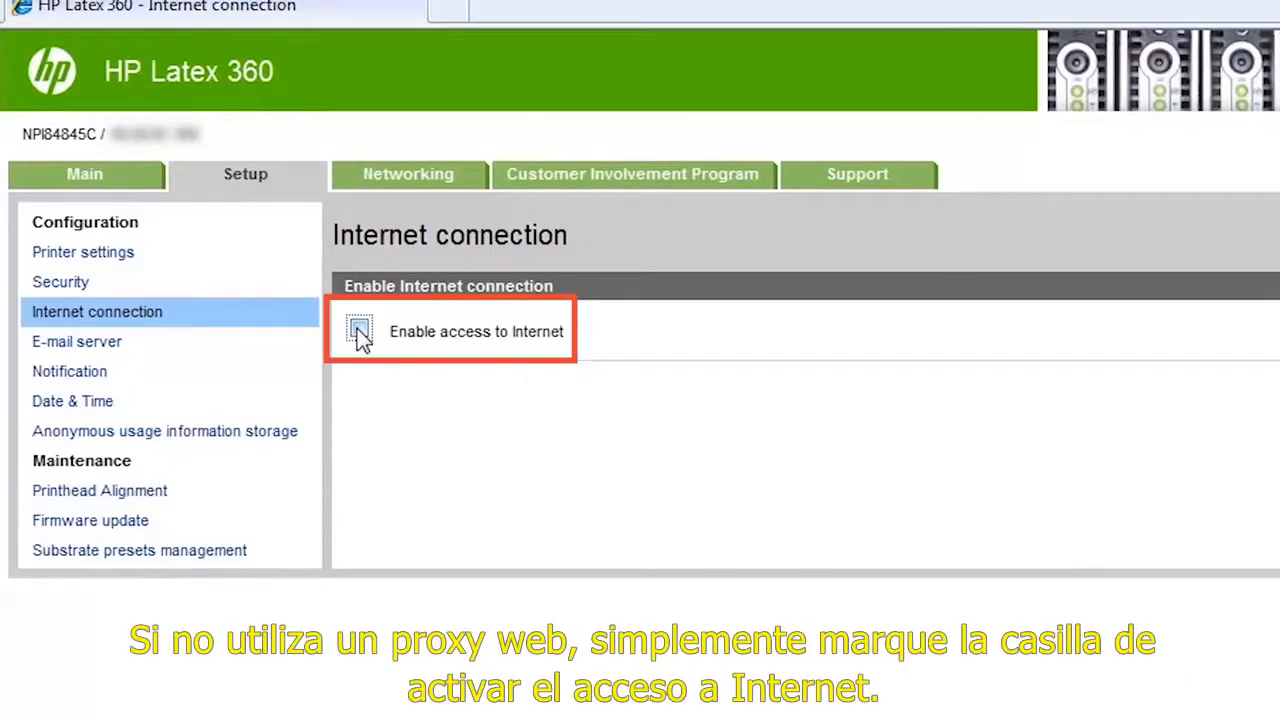
Step: Enable the printer's access to the Internet and run the Internet connectivity test from the connectivity troubleshooting page
{"action": "left_click", "coordinate": [360, 330]}
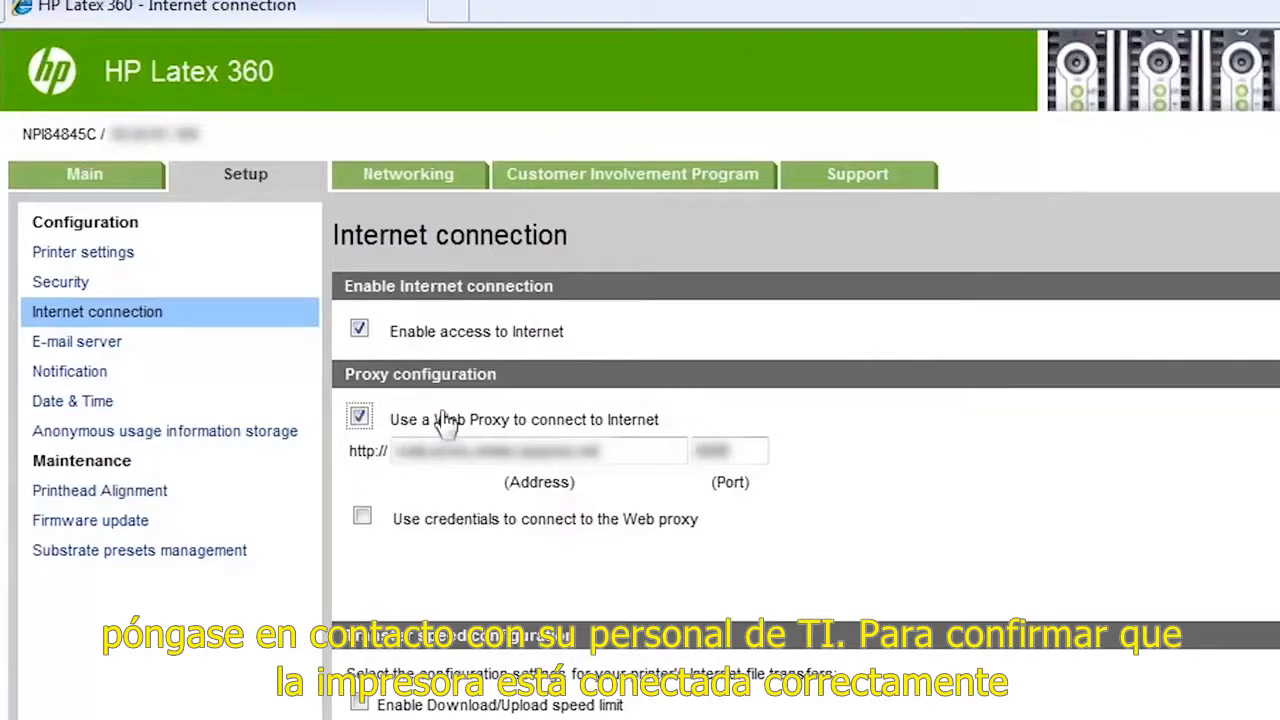
{"action": "left_click", "coordinate": [852, 176]}
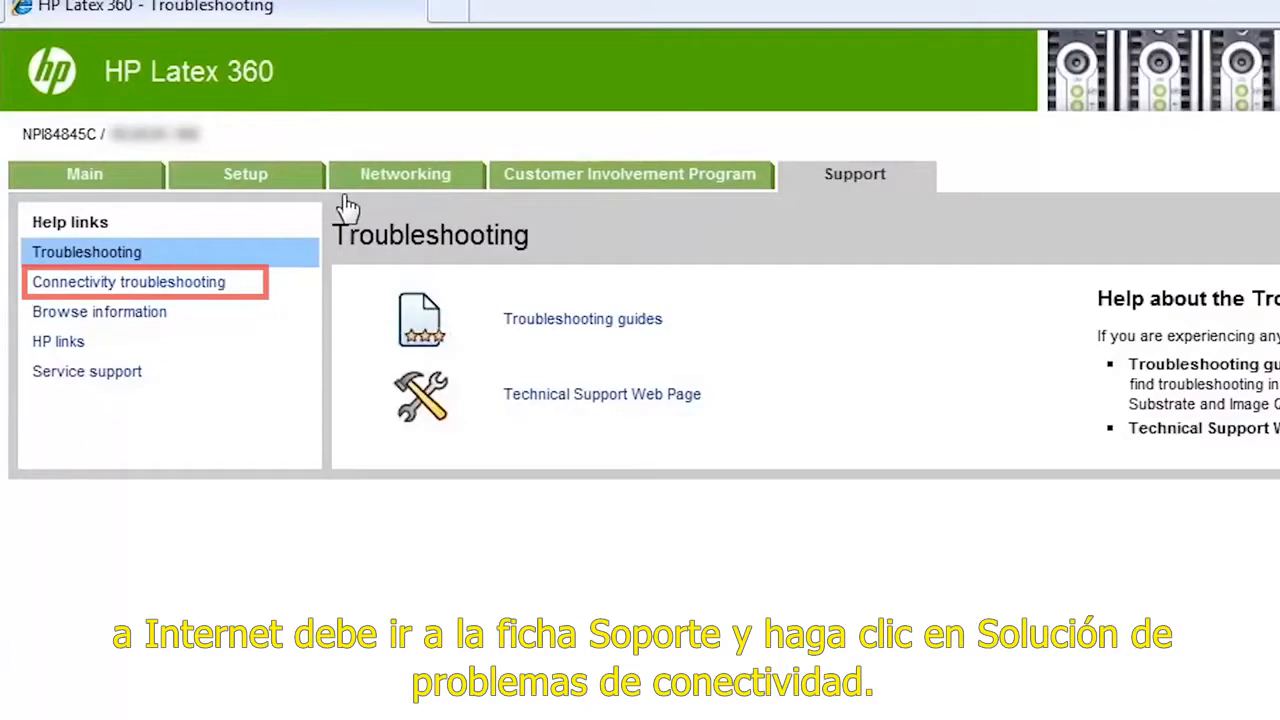
{"action": "left_click", "coordinate": [198, 290]}
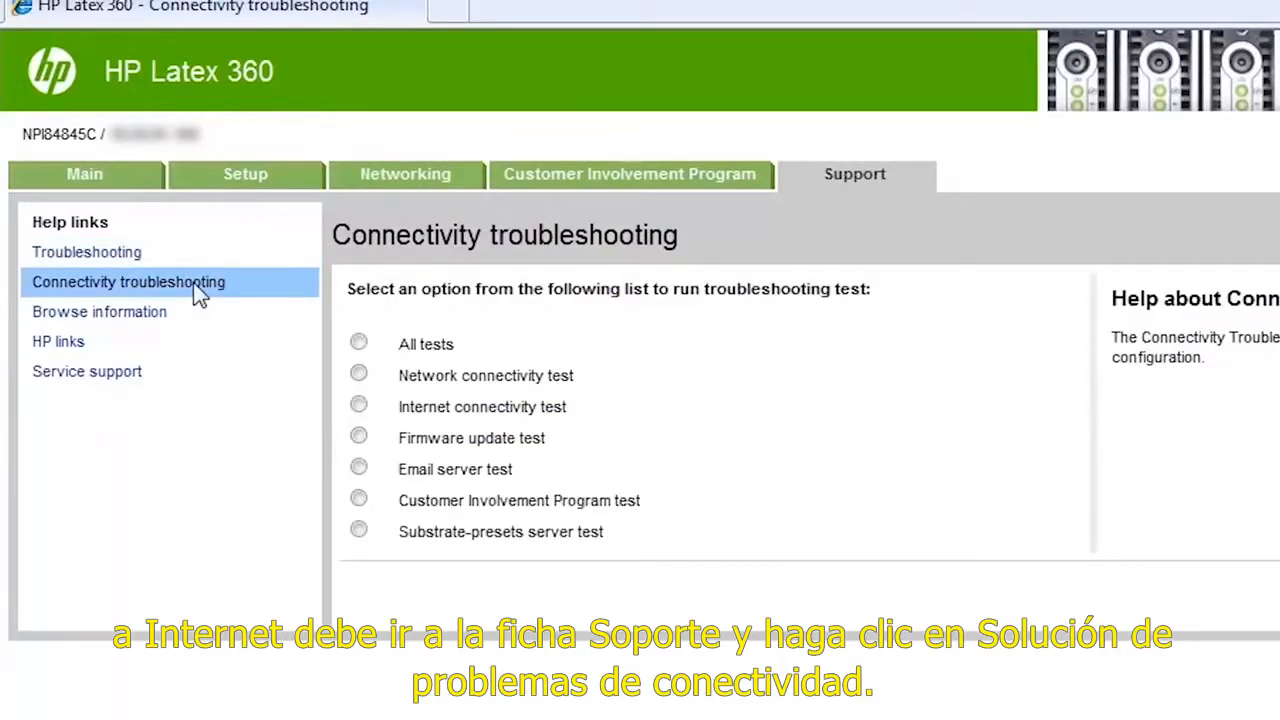
{"action": "left_click", "coordinate": [359, 406]}
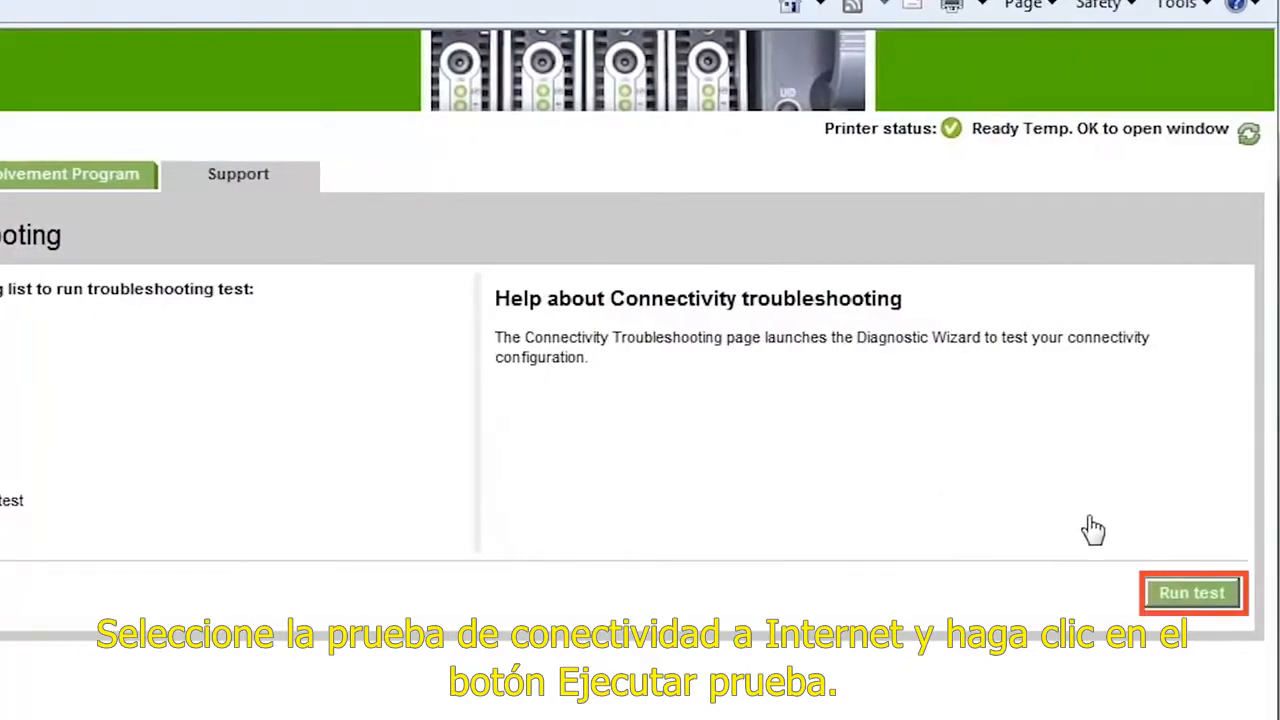
{"action": "left_click", "coordinate": [1163, 593]}
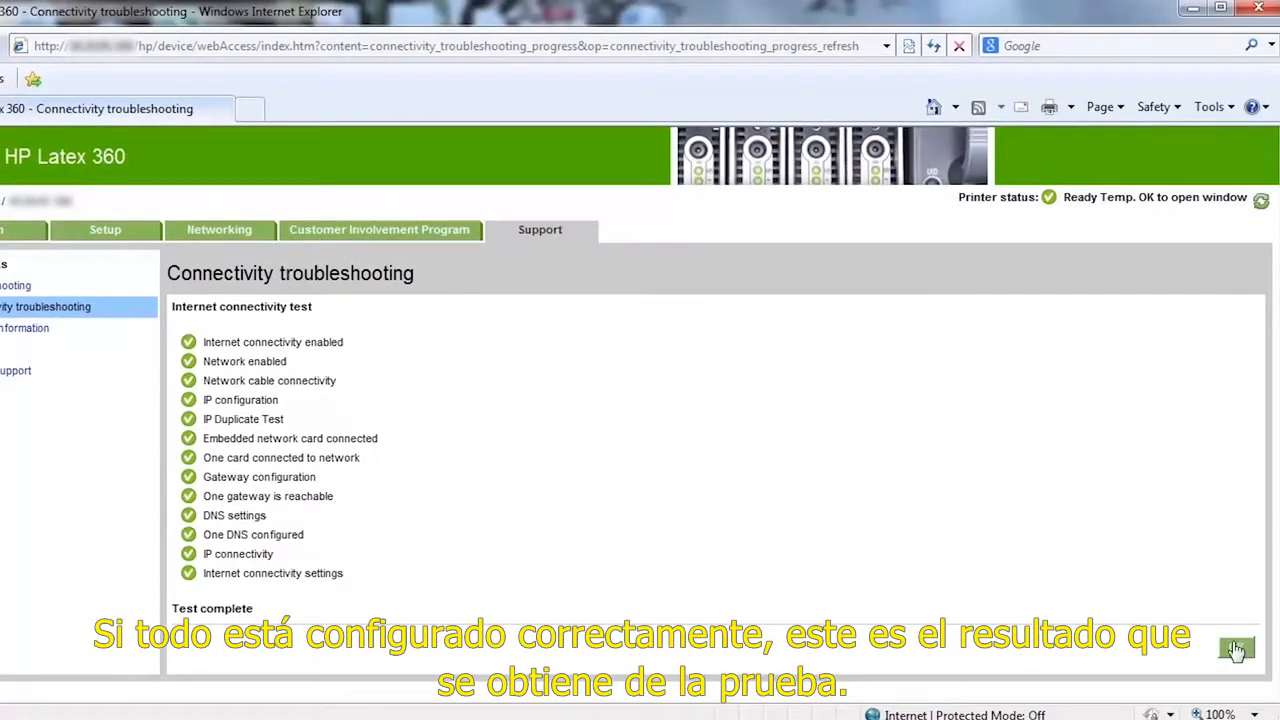
{"action": "left_click", "coordinate": [1236, 650]}
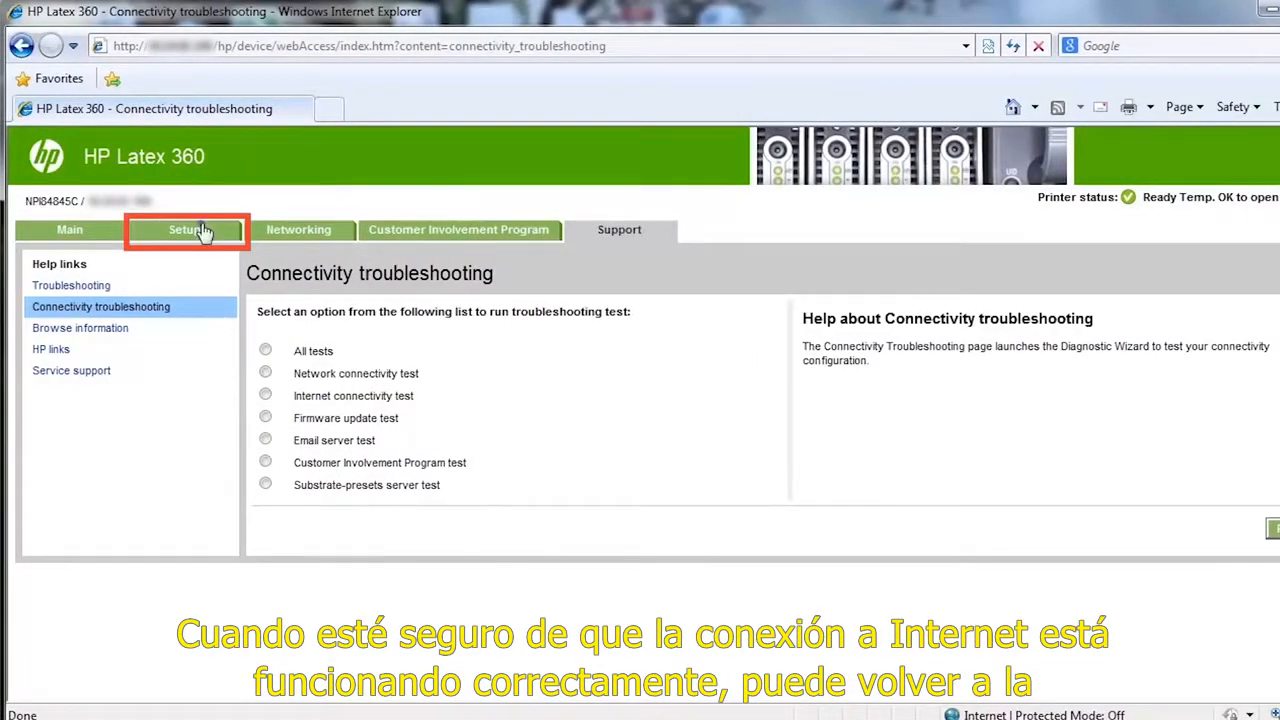
Step: View the outgoing e-mail server settings and enter the recipient's e-mail address as a new notification alert destination
{"action": "left_click", "coordinate": [202, 232]}
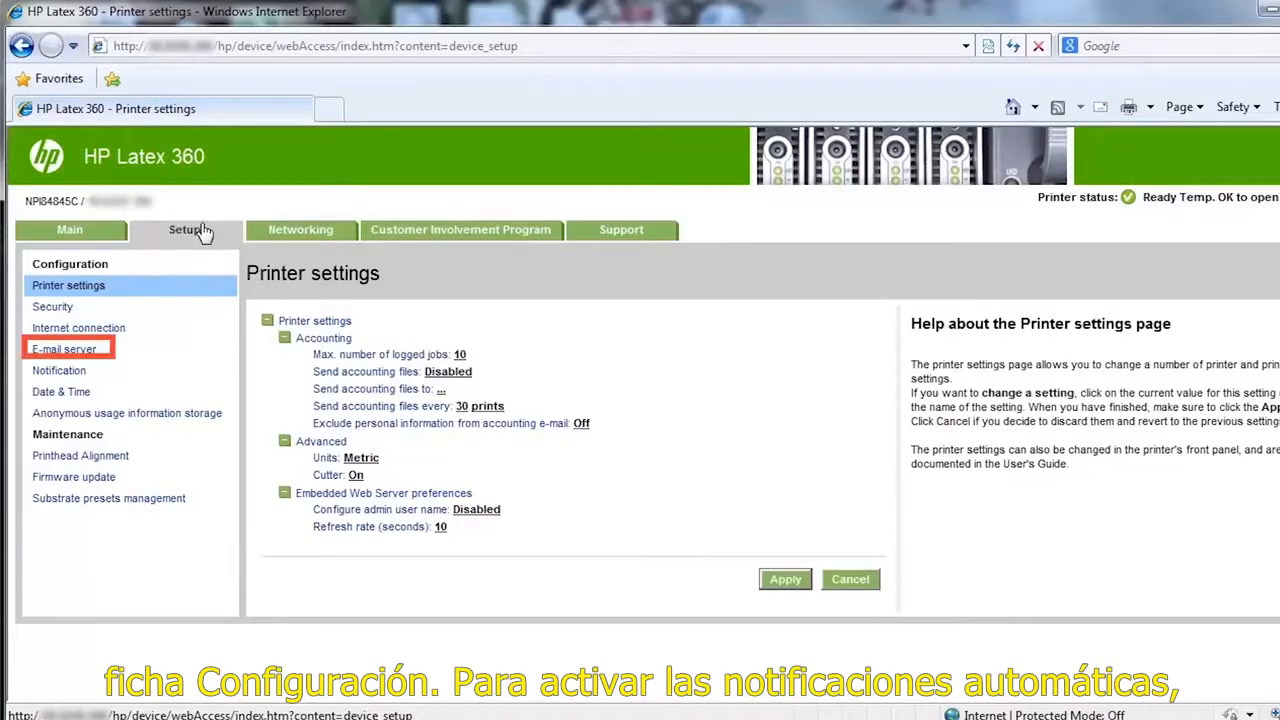
{"action": "left_click", "coordinate": [91, 356]}
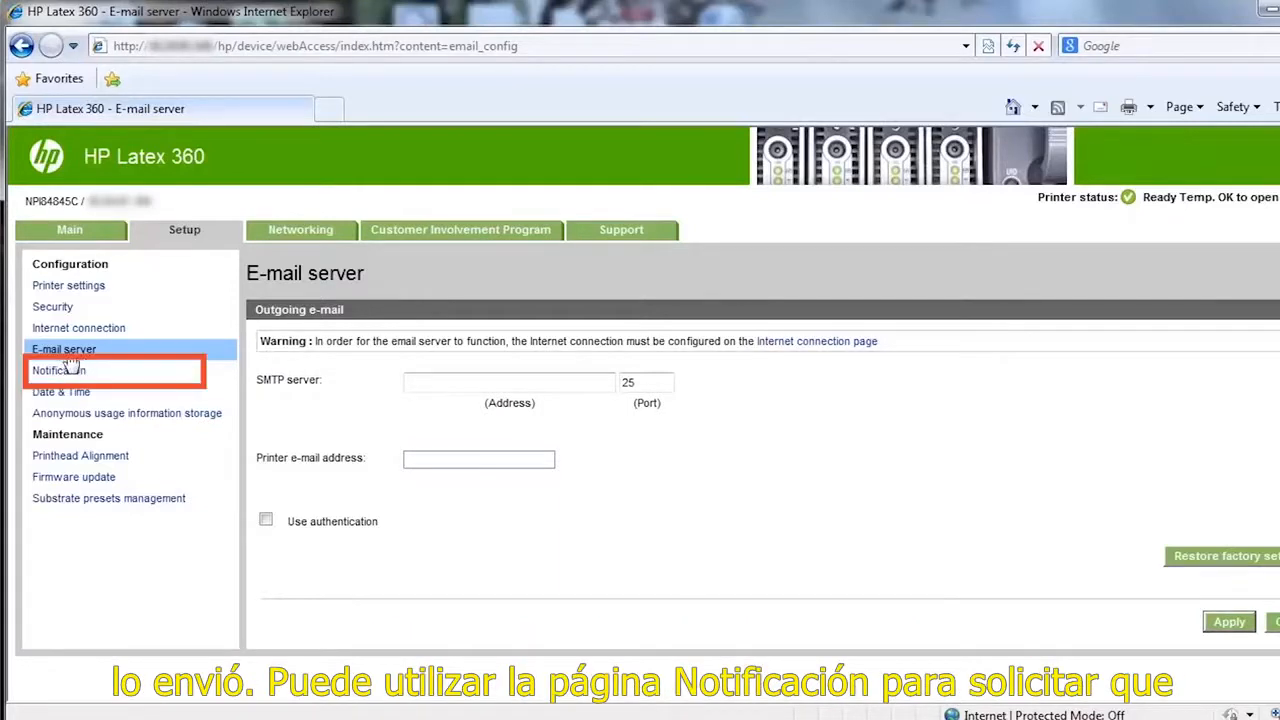
{"action": "left_click", "coordinate": [60, 372]}
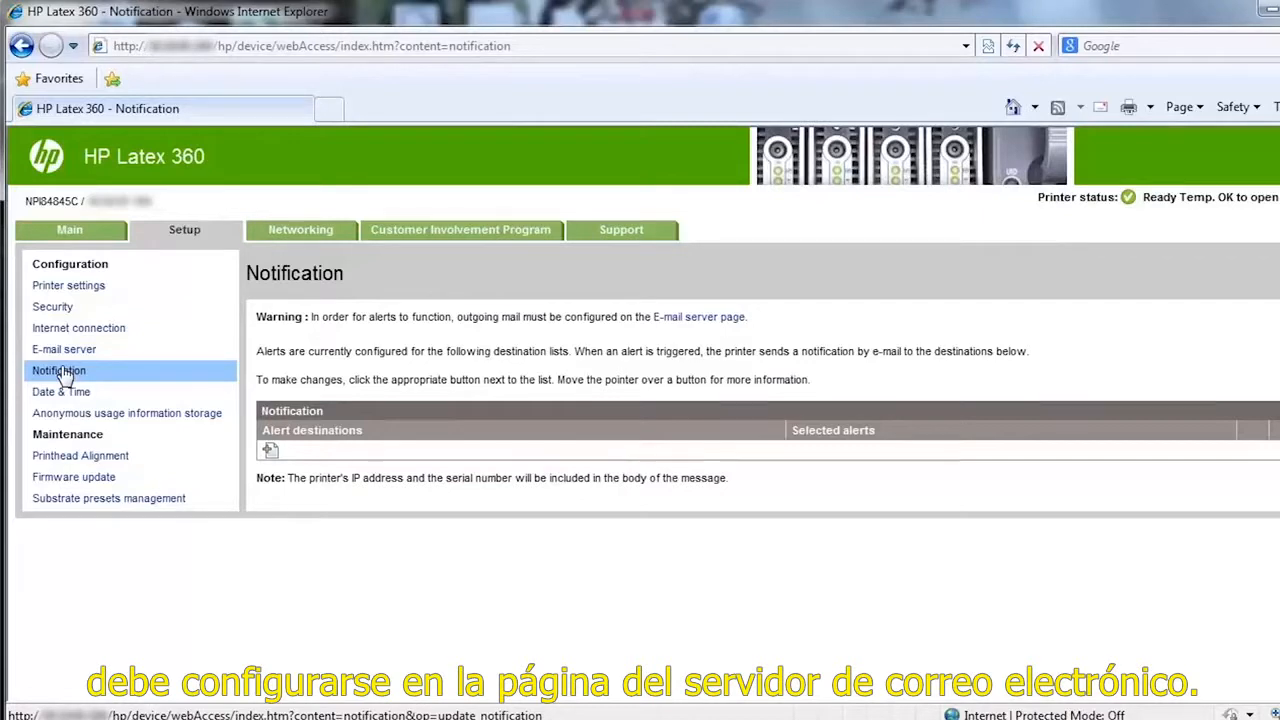
{"action": "left_click", "coordinate": [270, 451]}
{"action": "type", "text": "hp.com"}
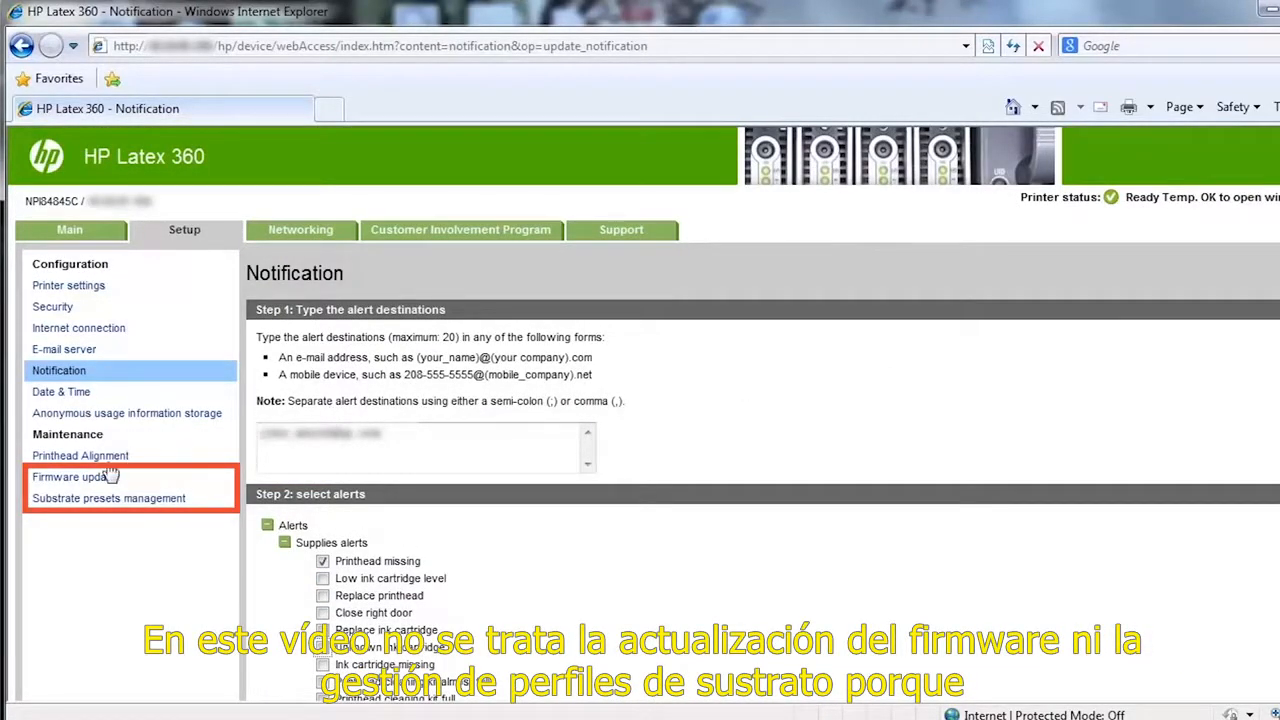
Step: View the printer's firmware update information and its networking settings
{"action": "left_click", "coordinate": [74, 478]}
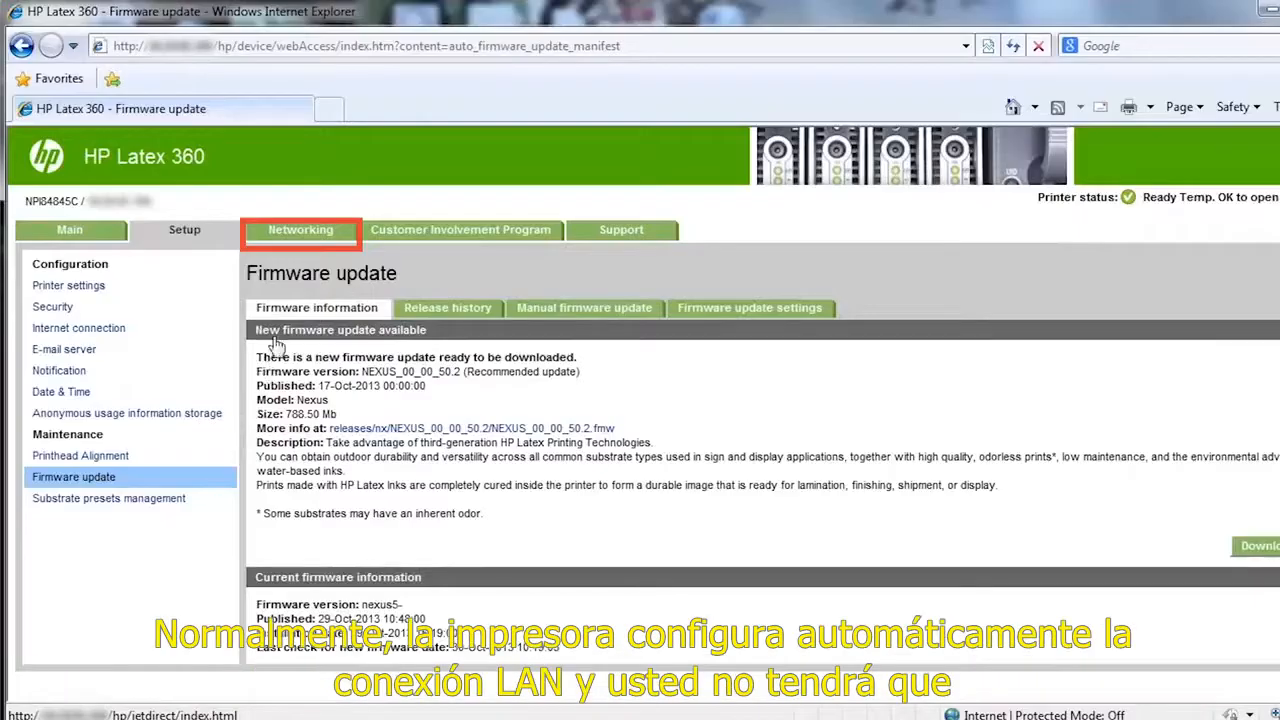
{"action": "left_click", "coordinate": [289, 231]}
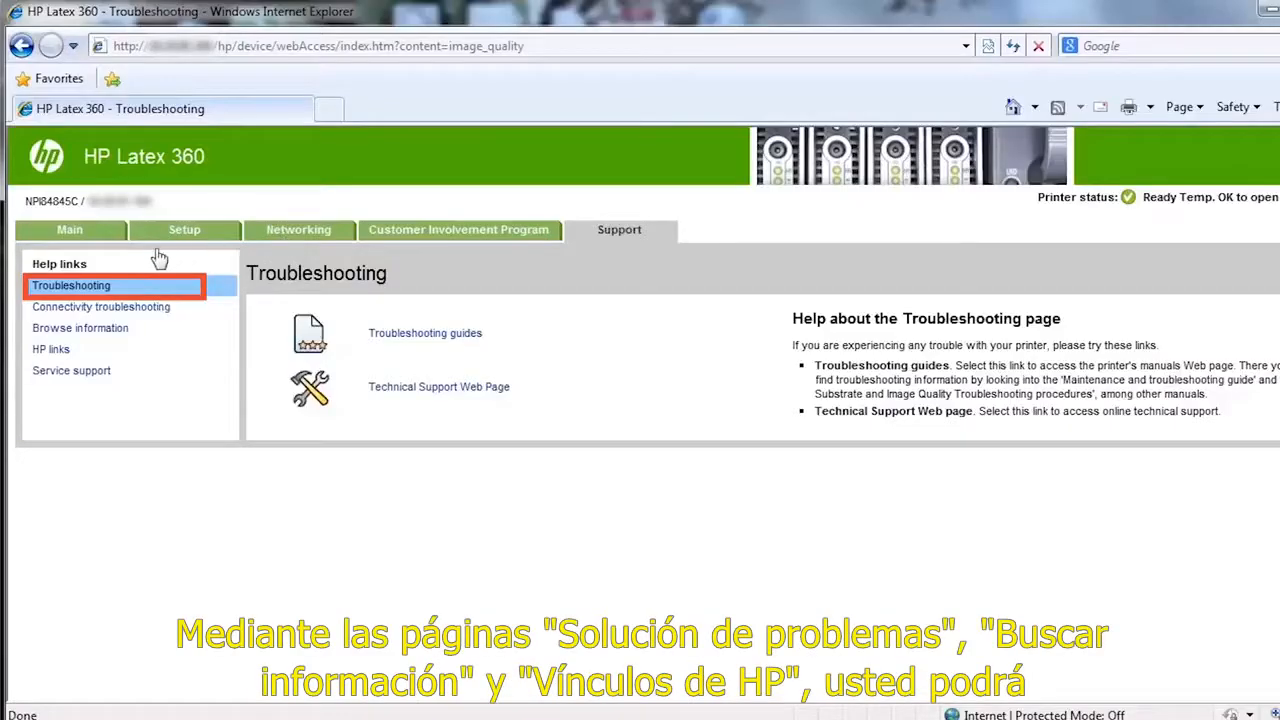
Step: Look through the Browse information, HP links and Connectivity troubleshooting support pages
{"action": "left_click", "coordinate": [74, 330]}
{"action": "left_click", "coordinate": [62, 354]}
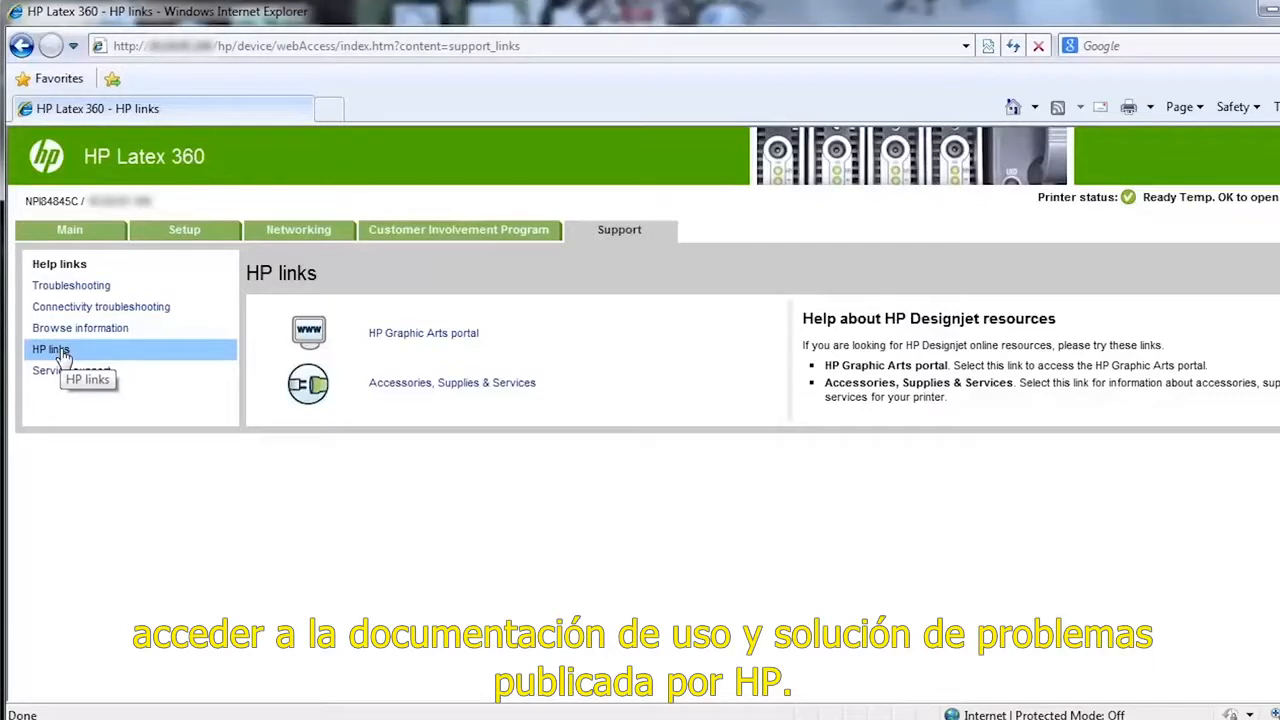
{"action": "left_click", "coordinate": [113, 314]}
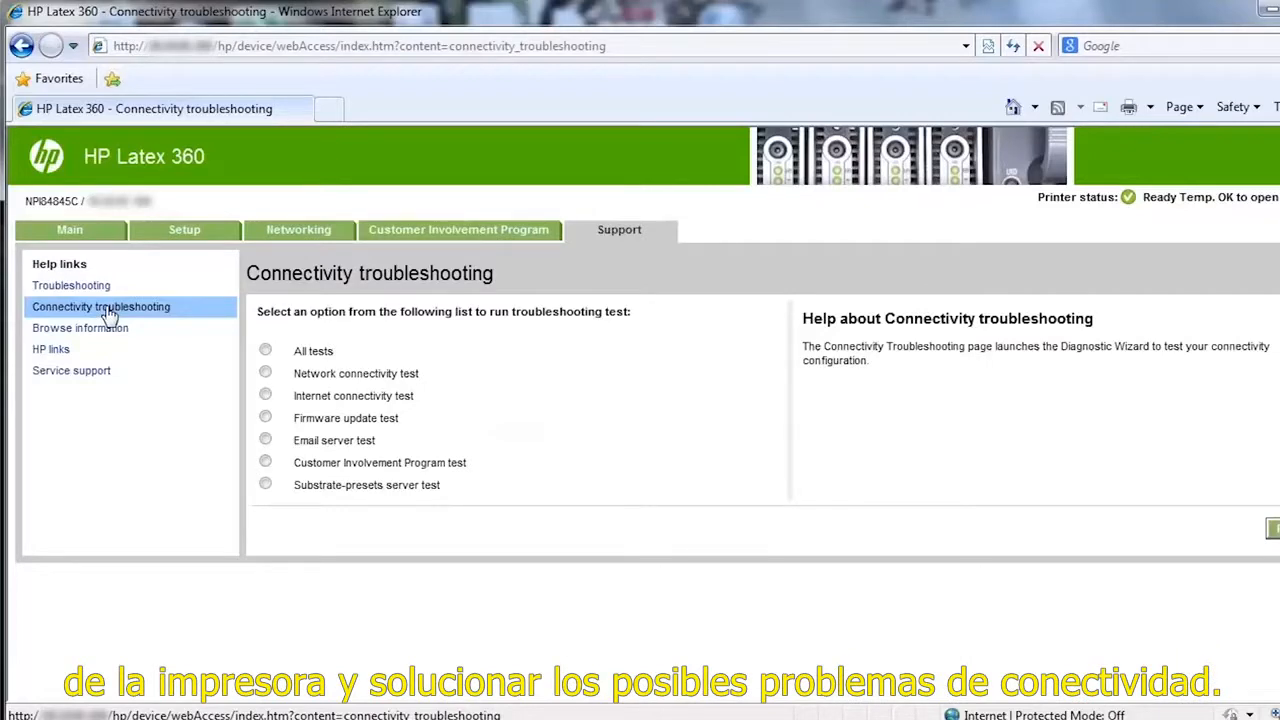
Step: Open the printer information from the Service support page and display all of its pages together
{"action": "left_click", "coordinate": [80, 375]}
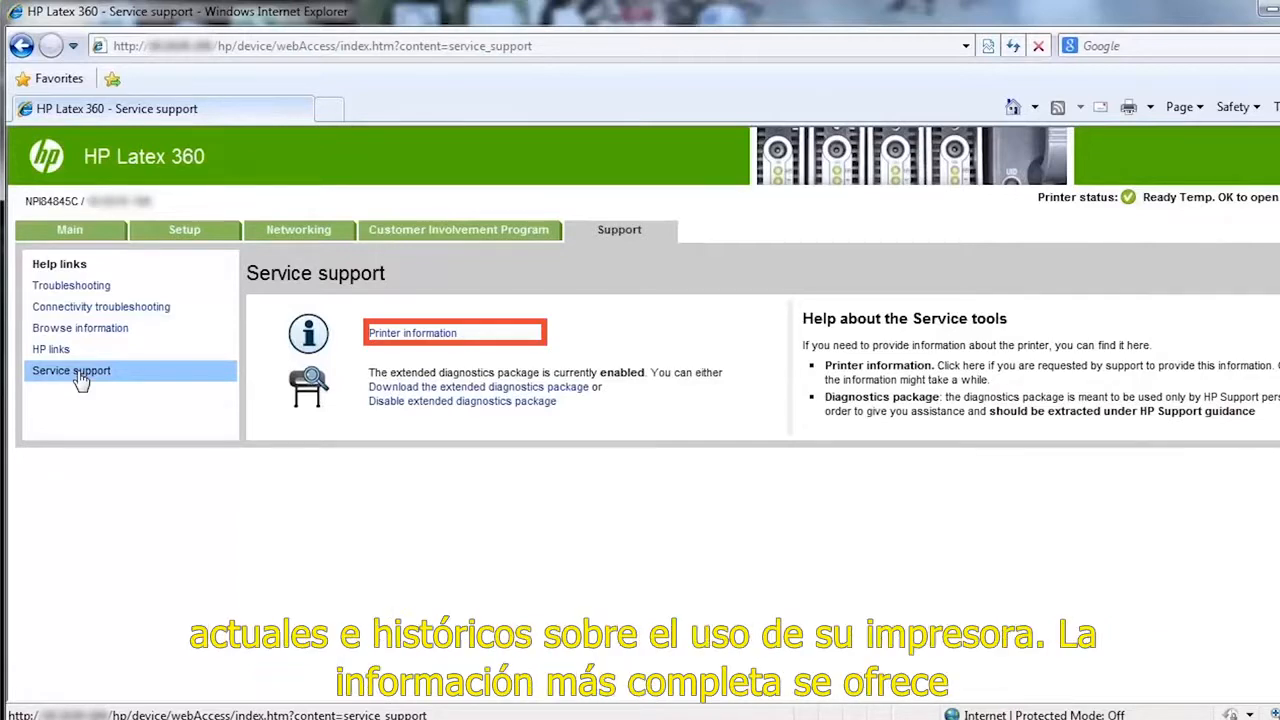
{"action": "left_click", "coordinate": [385, 336]}
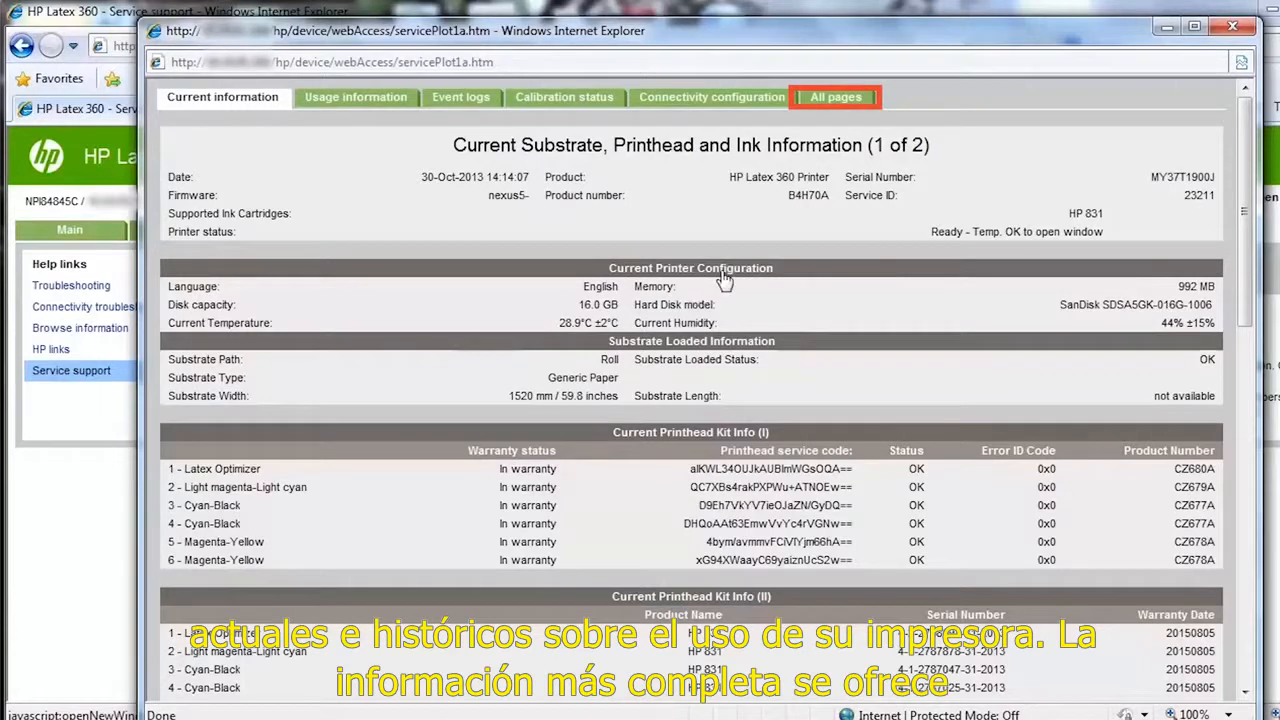
{"action": "left_click", "coordinate": [830, 101]}
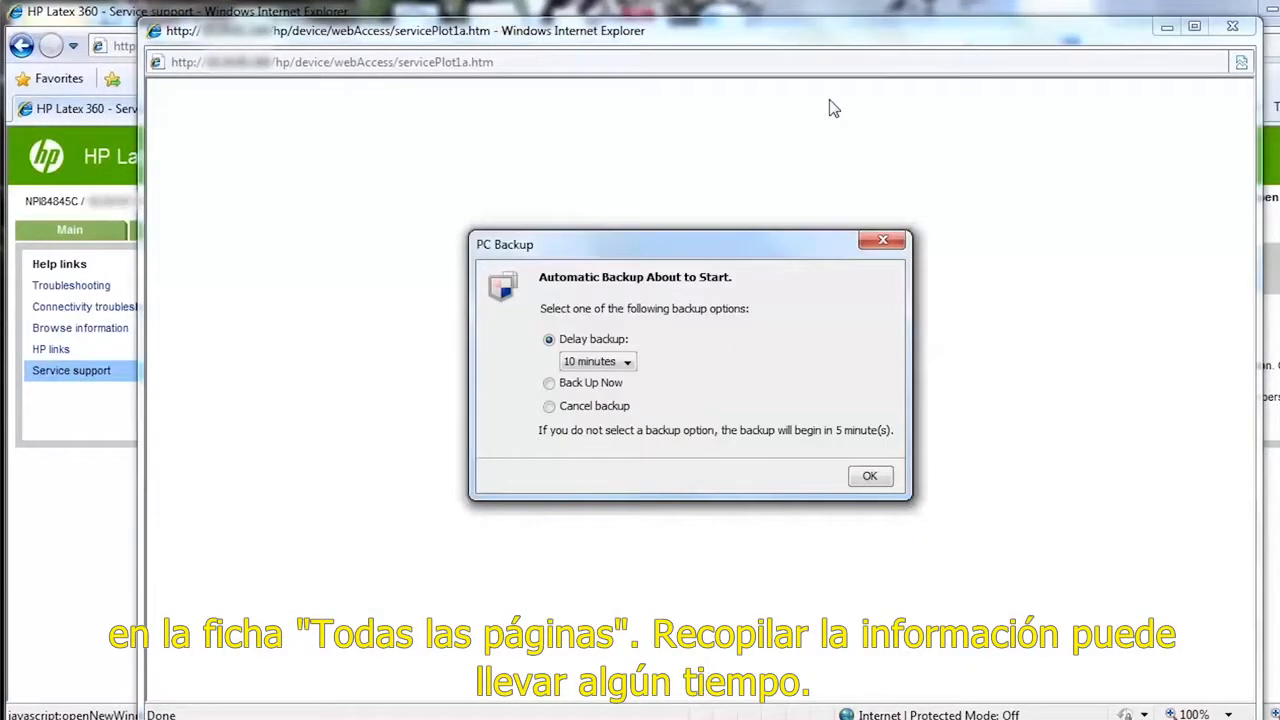